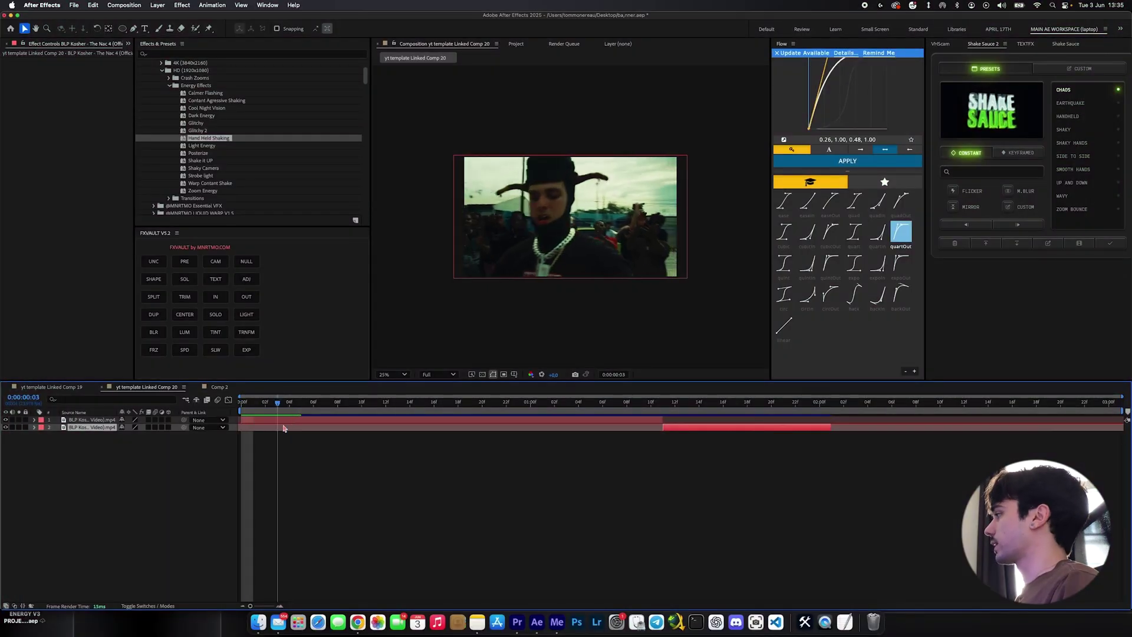
# Step: Review the cut in yt template Linked Comp 20, then open Comp 2 at 0:00:01:17
pyautogui.moveTo(283, 427); pyautogui.dragTo(626, 429)
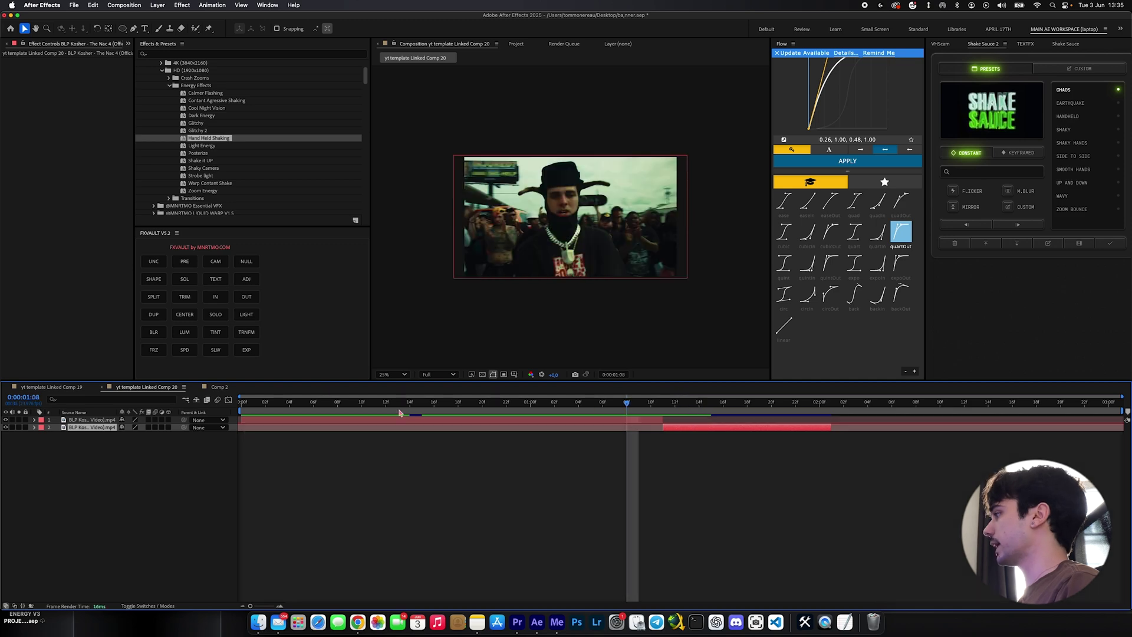
pyautogui.click(234, 388)
pyautogui.moveTo(548, 413); pyautogui.dragTo(578, 434)
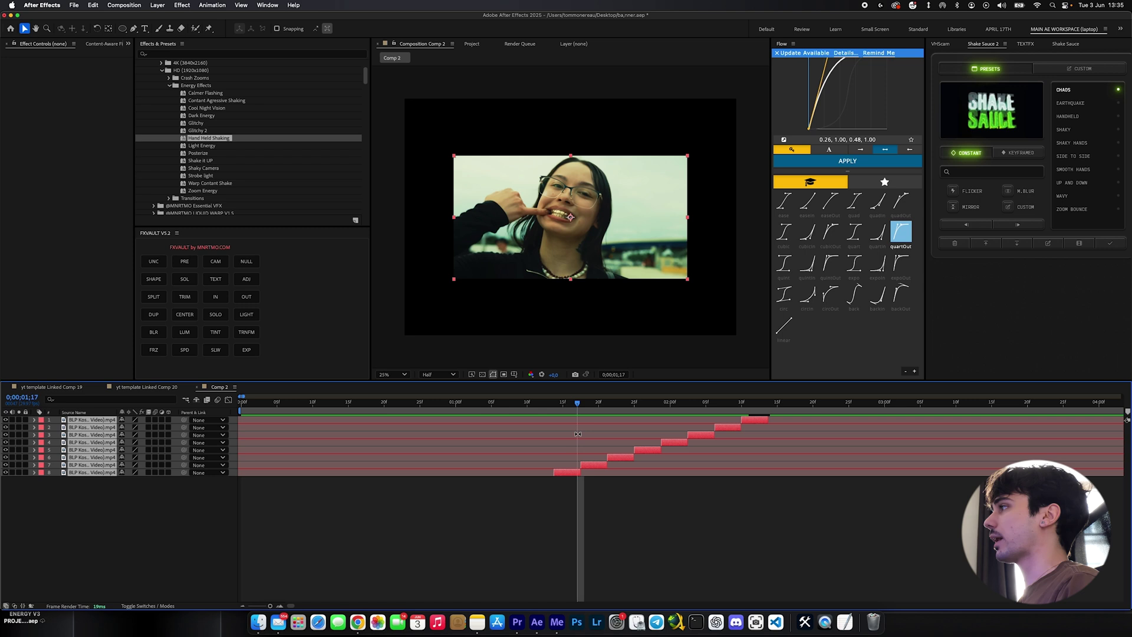
# Step: Freeze the last face clip with FXVAULT FRZ at 0;00;01;14 in Comp 2
pyautogui.click(154, 387)
pyautogui.click(219, 387)
pyautogui.click(556, 406)
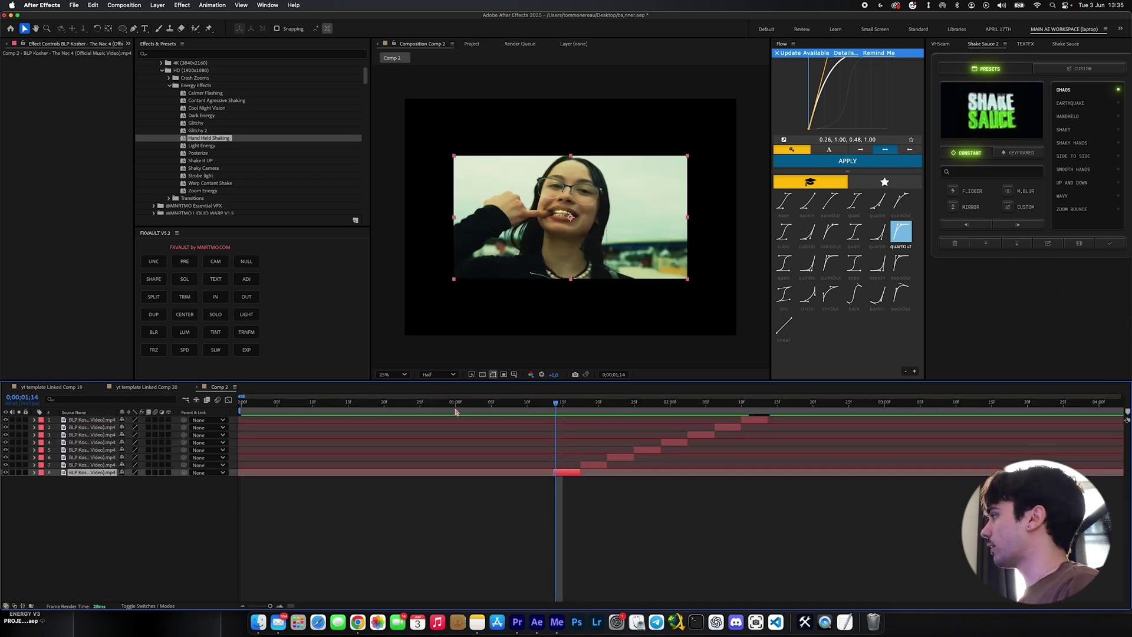
pyautogui.click(150, 354)
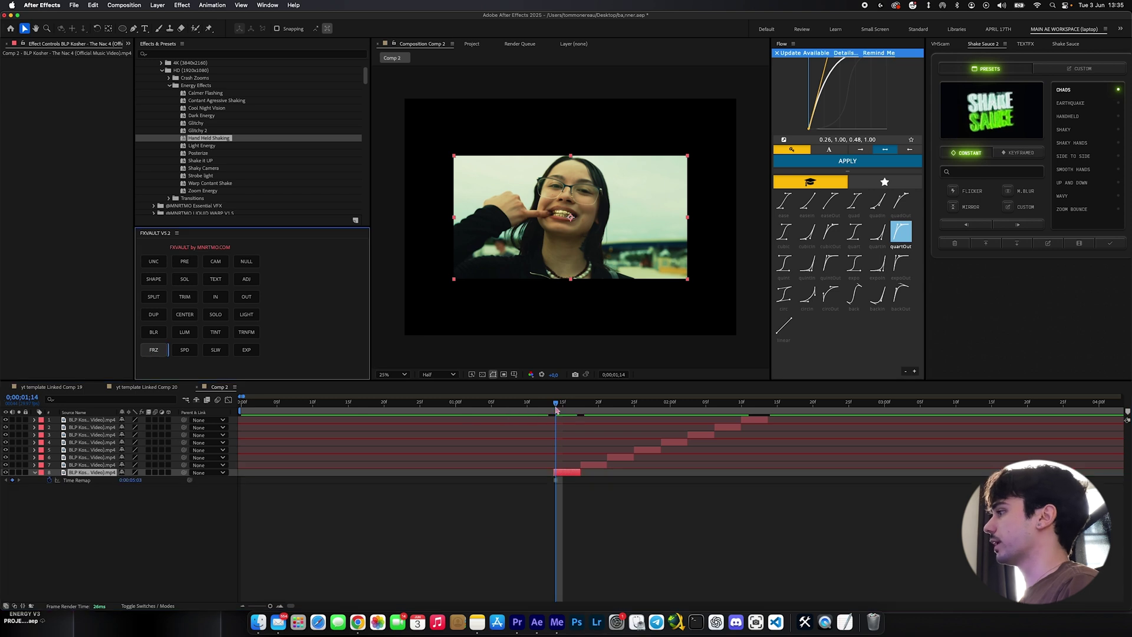
pyautogui.moveTo(556, 409); pyautogui.dragTo(585, 460)
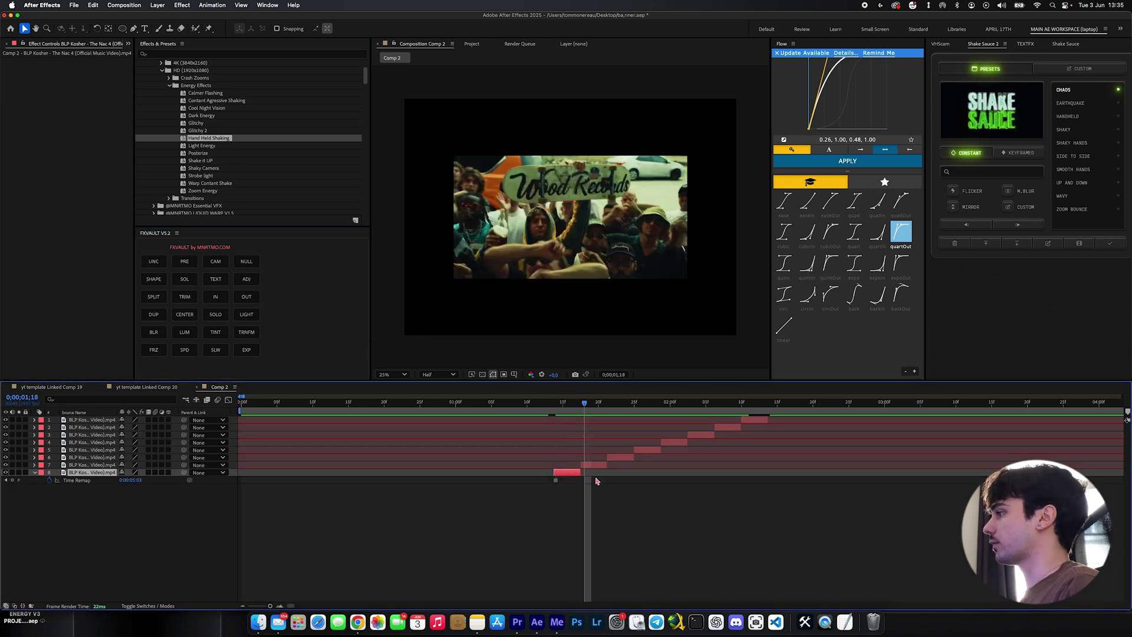
# Step: Freeze layer 7 via Time > Freeze Frame, then precompose all eight layers into Precomp
pyautogui.rightClick(588, 466)
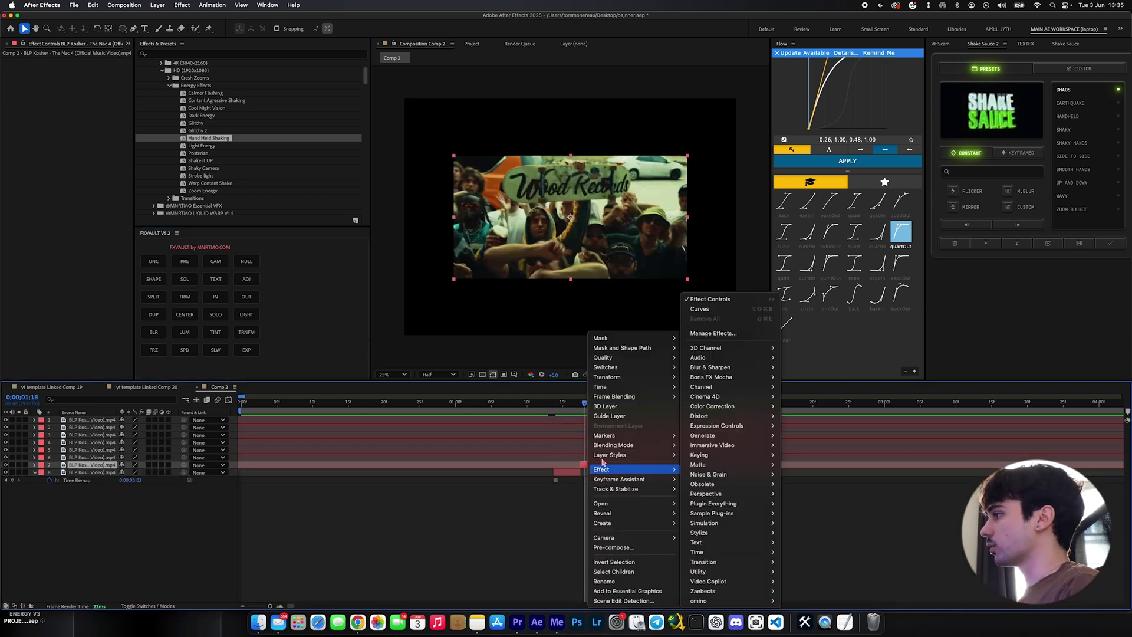
pyautogui.moveTo(606, 389)
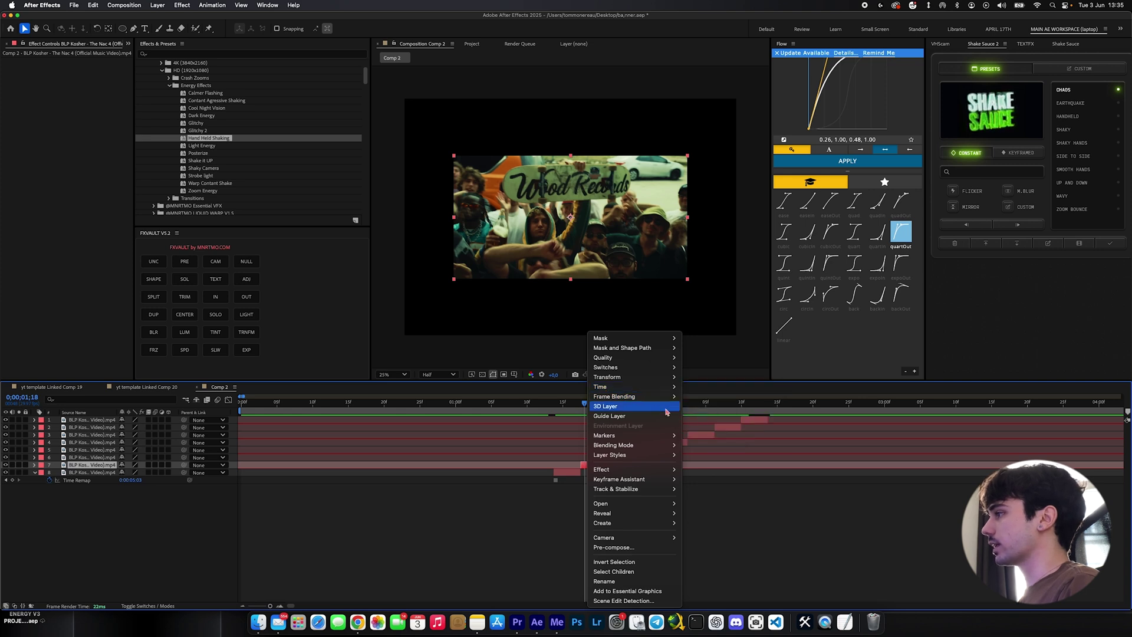
pyautogui.click(705, 416)
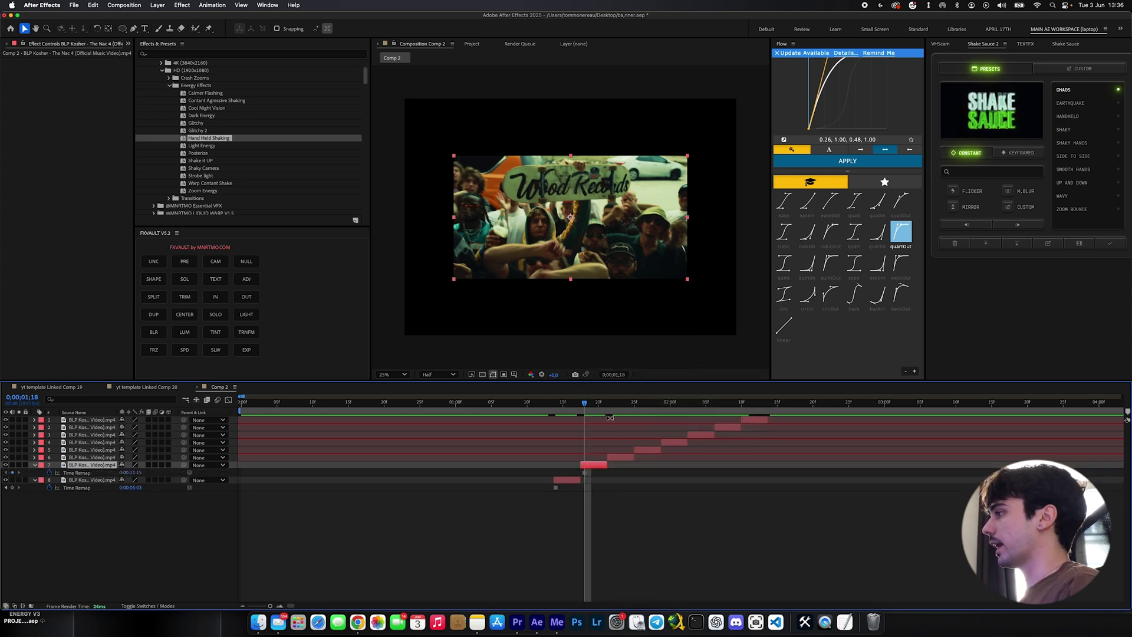
pyautogui.moveTo(585, 409); pyautogui.dragTo(586, 410)
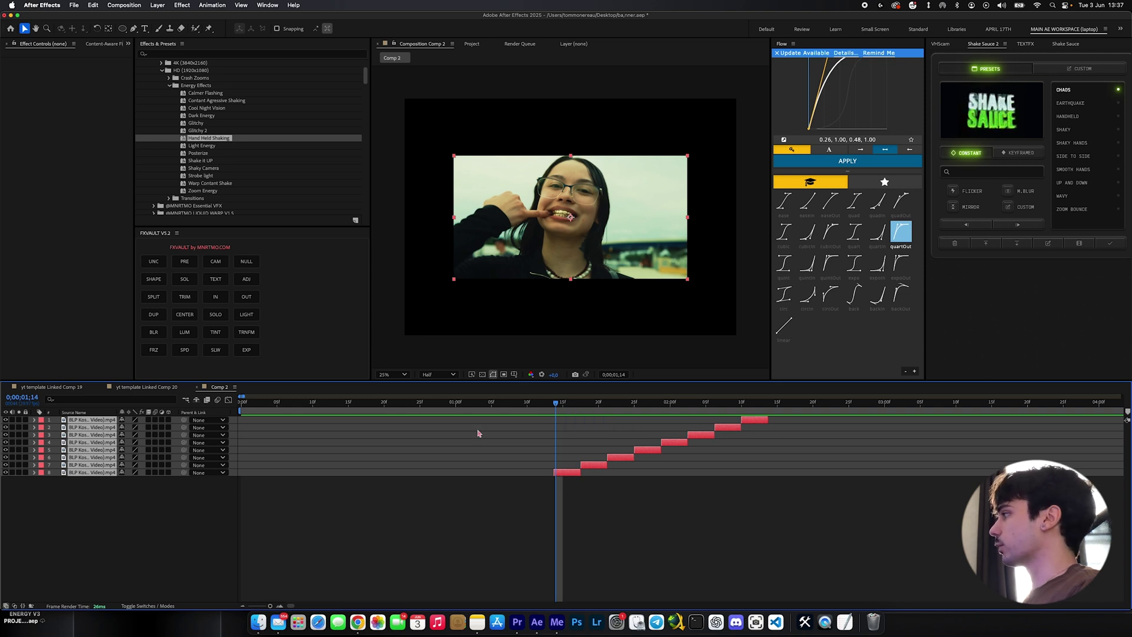
pyautogui.click(183, 261)
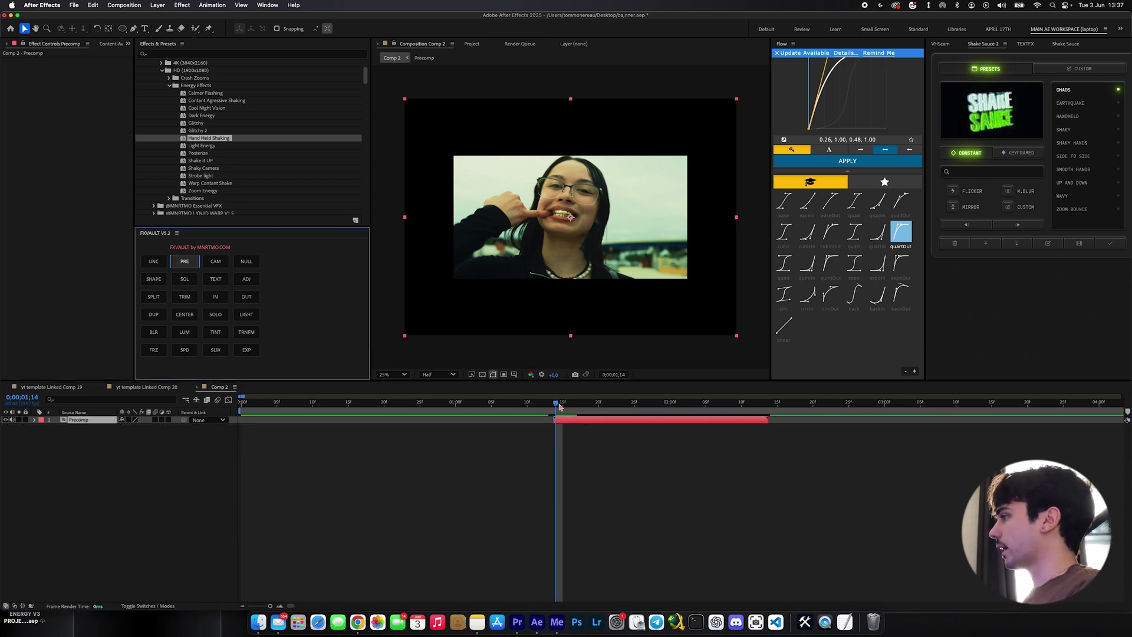
# Step: In yt template Linked Comp 20, move the following clip to start after Precomp and preview
pyautogui.click(148, 387)
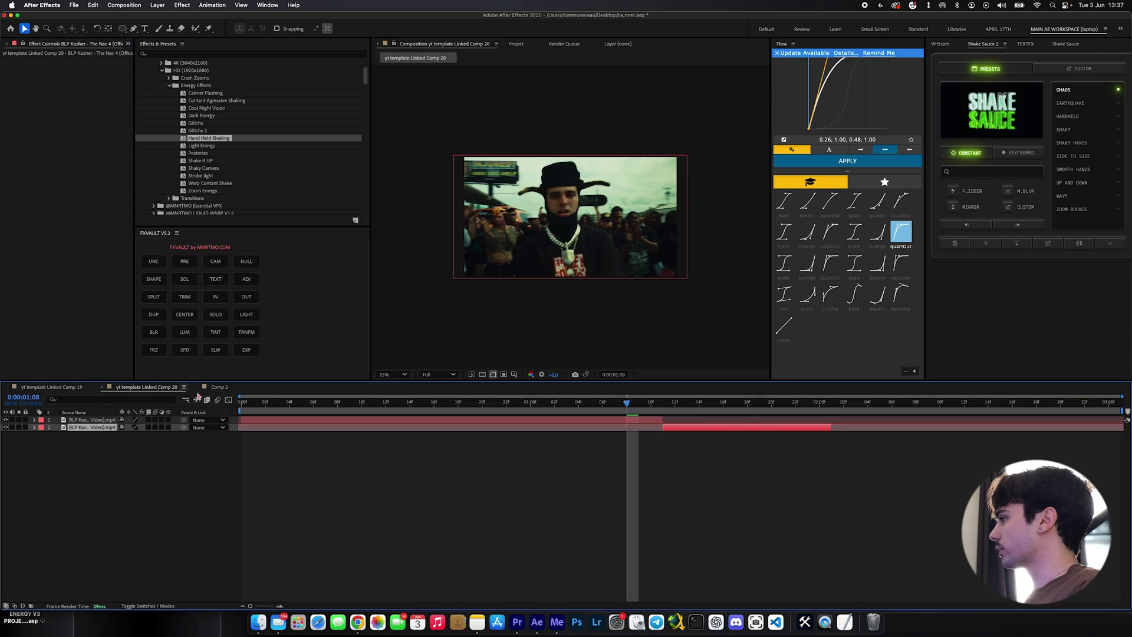
pyautogui.click(706, 436)
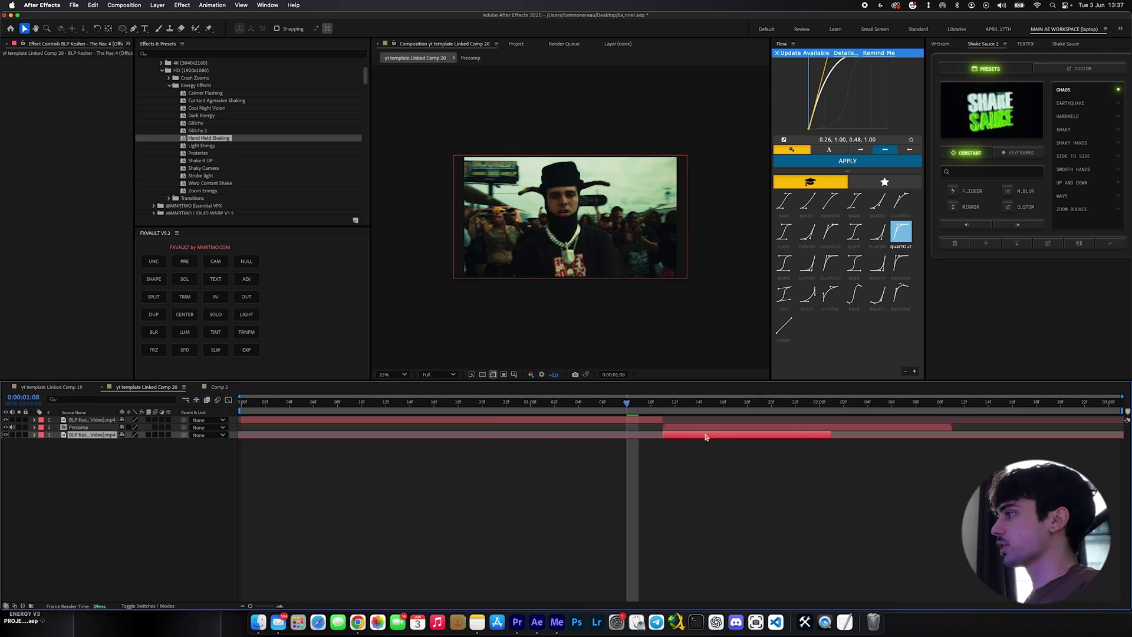
pyautogui.moveTo(718, 438); pyautogui.dragTo(1020, 437)
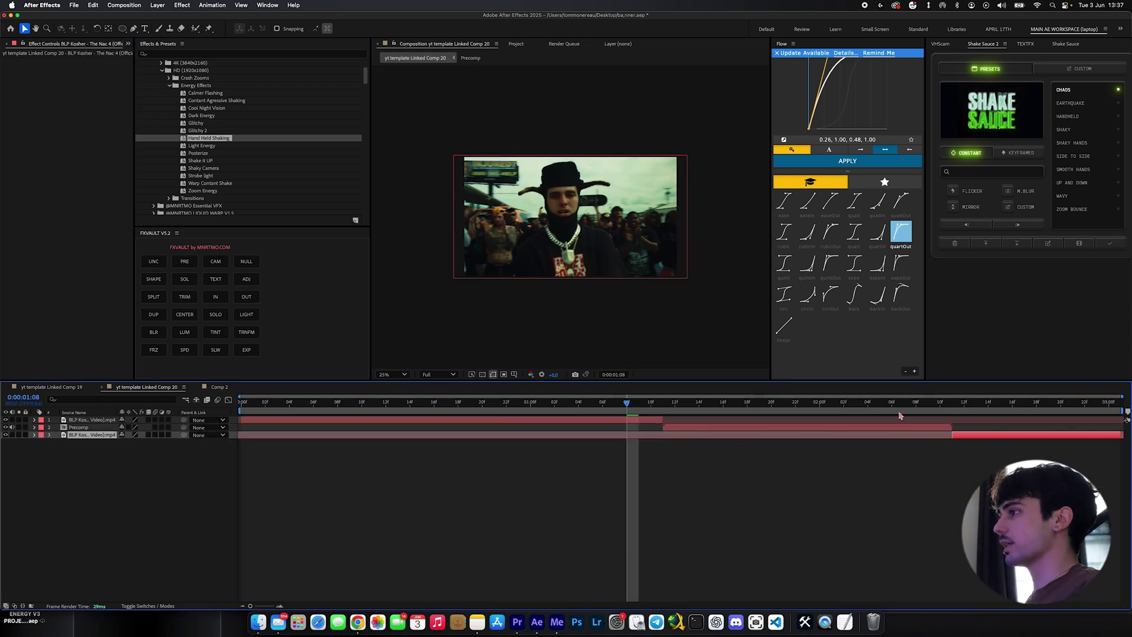
pyautogui.press('space')
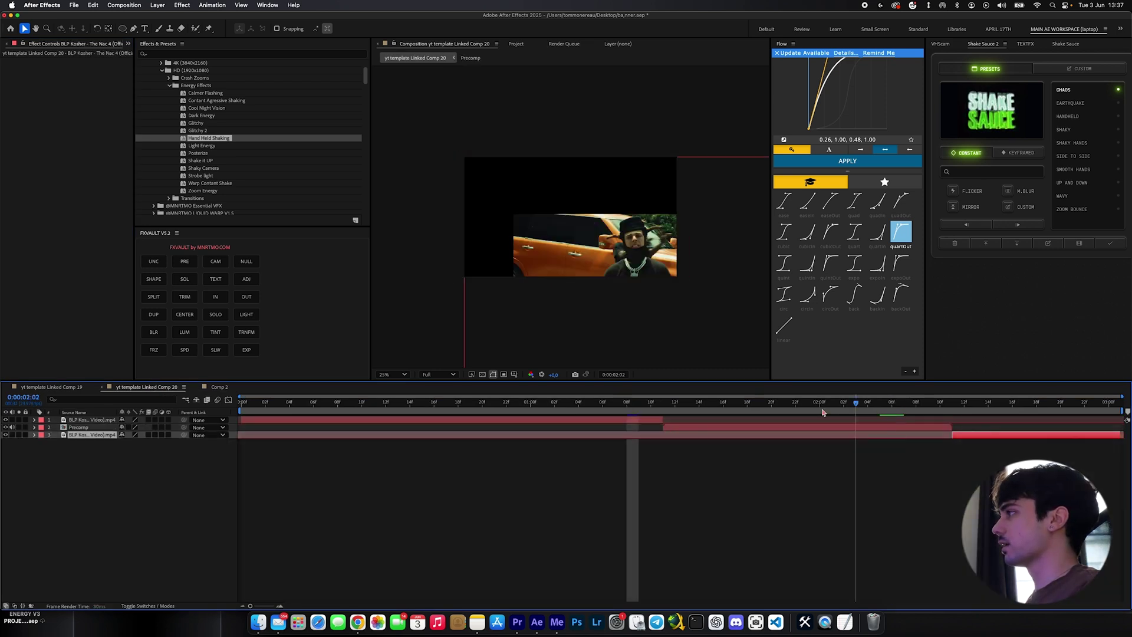
# Step: Centre the Precomp layer with FXVAULT CENTER, then open Precomp and preview its clips
pyautogui.click(749, 428)
pyautogui.click(185, 314)
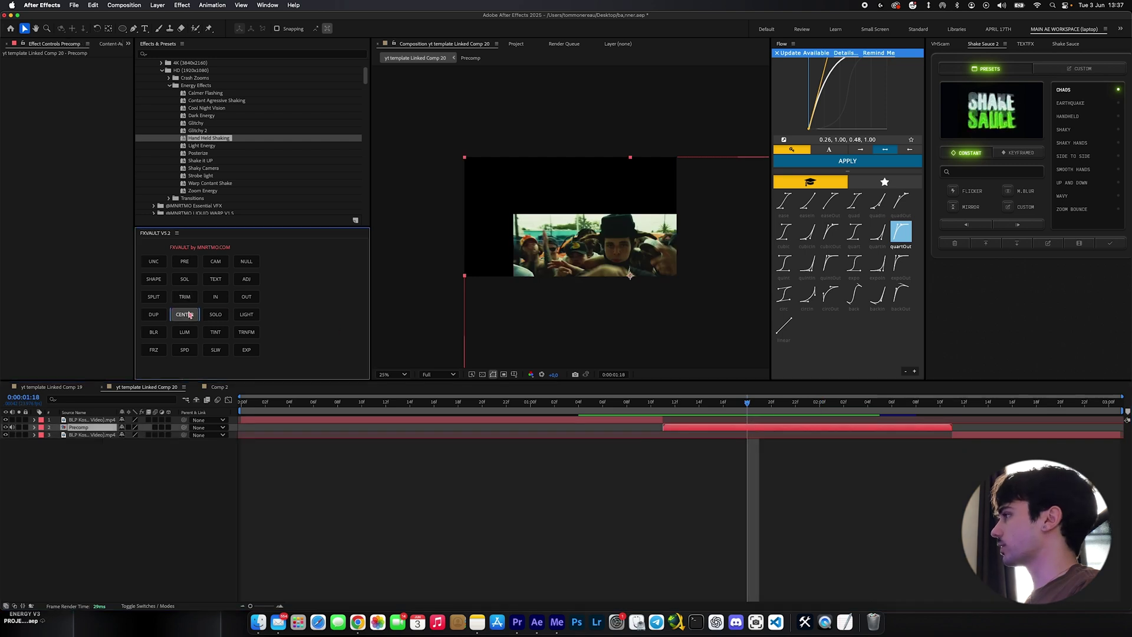
pyautogui.doubleClick(560, 309)
pyautogui.press('space')
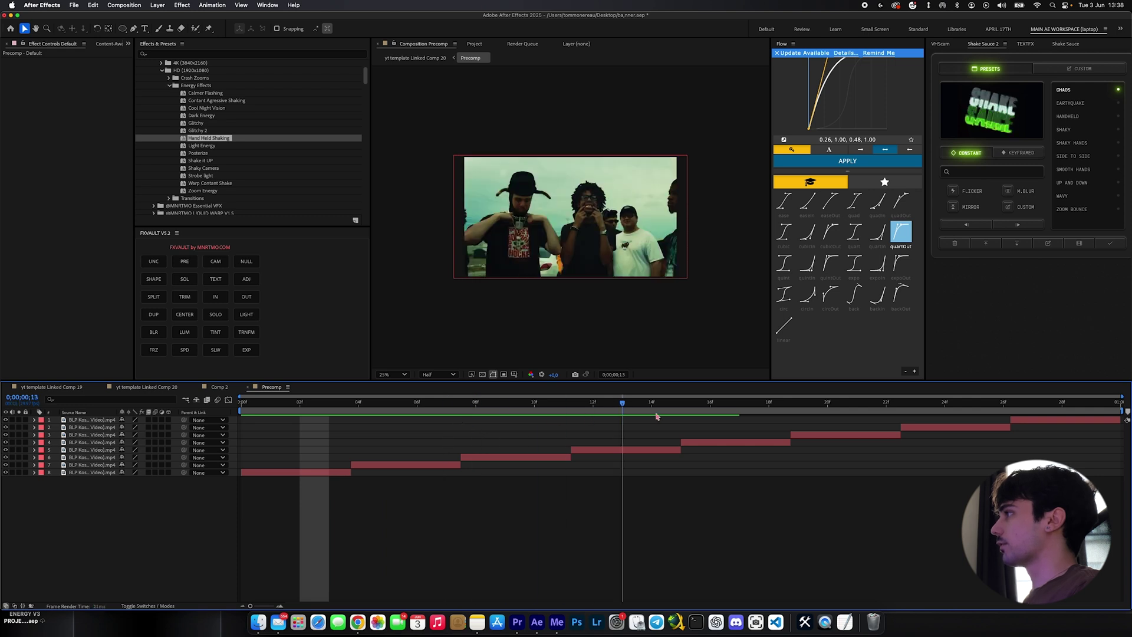
# Step: Overlay a proportional grid and scale the first face clip to about 149%, 156.1% tall, aligned
pyautogui.click(515, 376)
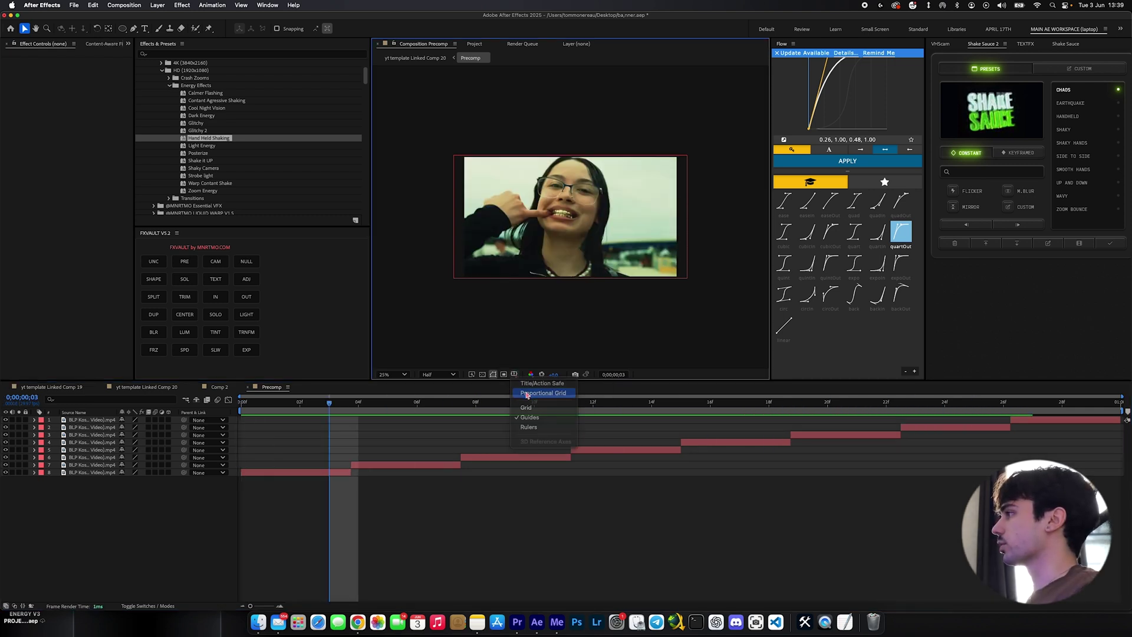
pyautogui.click(541, 392)
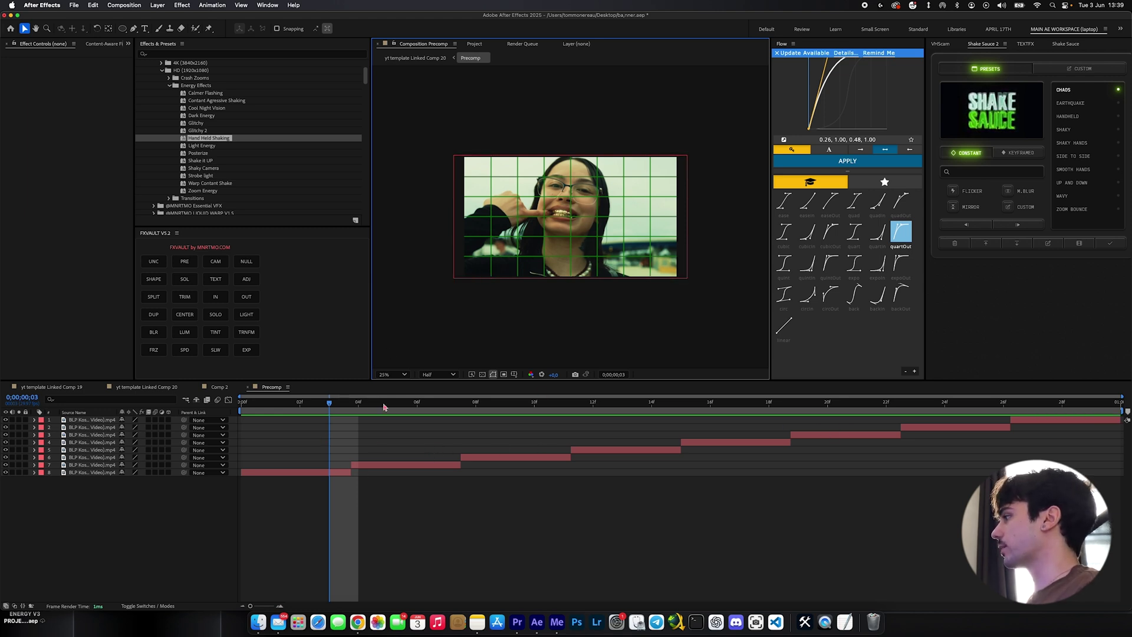
pyautogui.click(306, 472)
pyautogui.moveTo(134, 480); pyautogui.dragTo(154, 481)
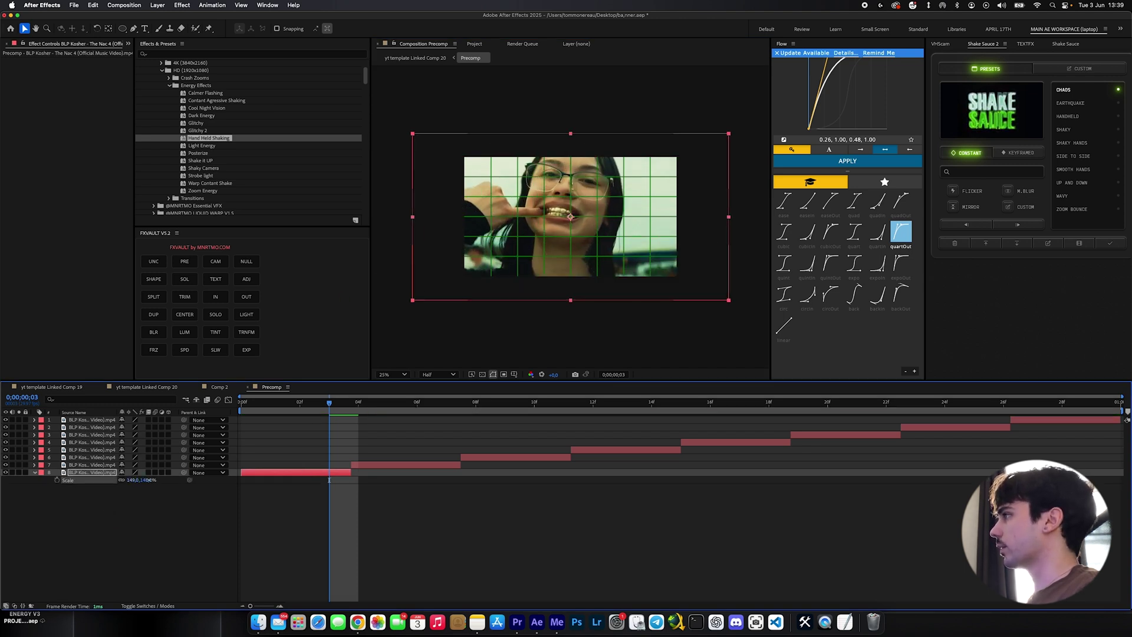
pyautogui.moveTo(539, 226); pyautogui.dragTo(544, 250)
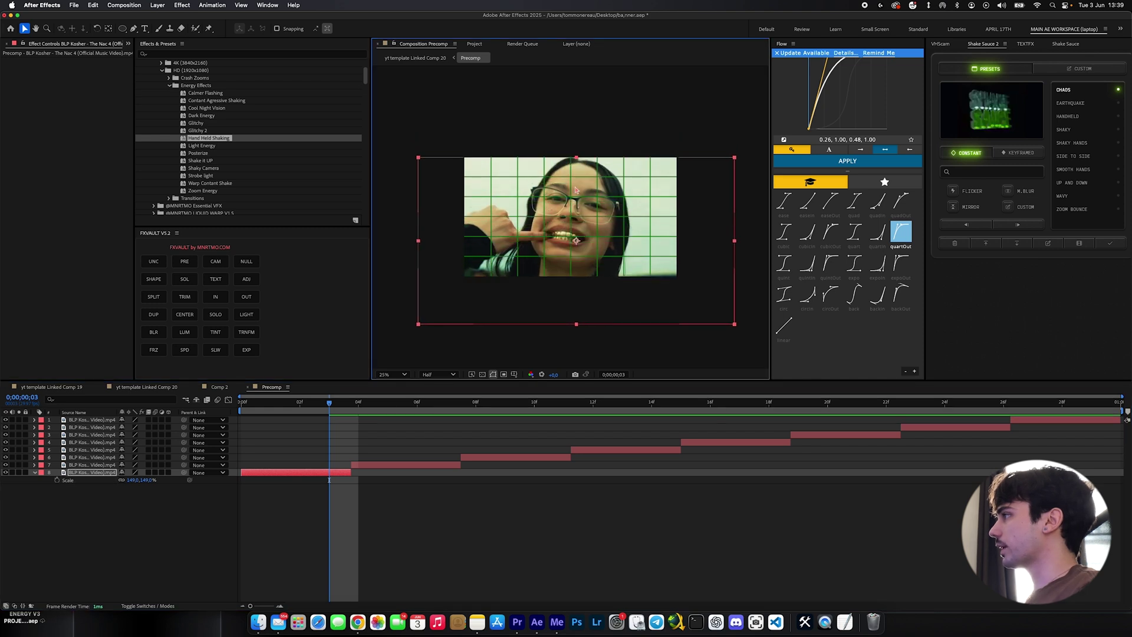
pyautogui.moveTo(577, 217); pyautogui.dragTo(578, 220)
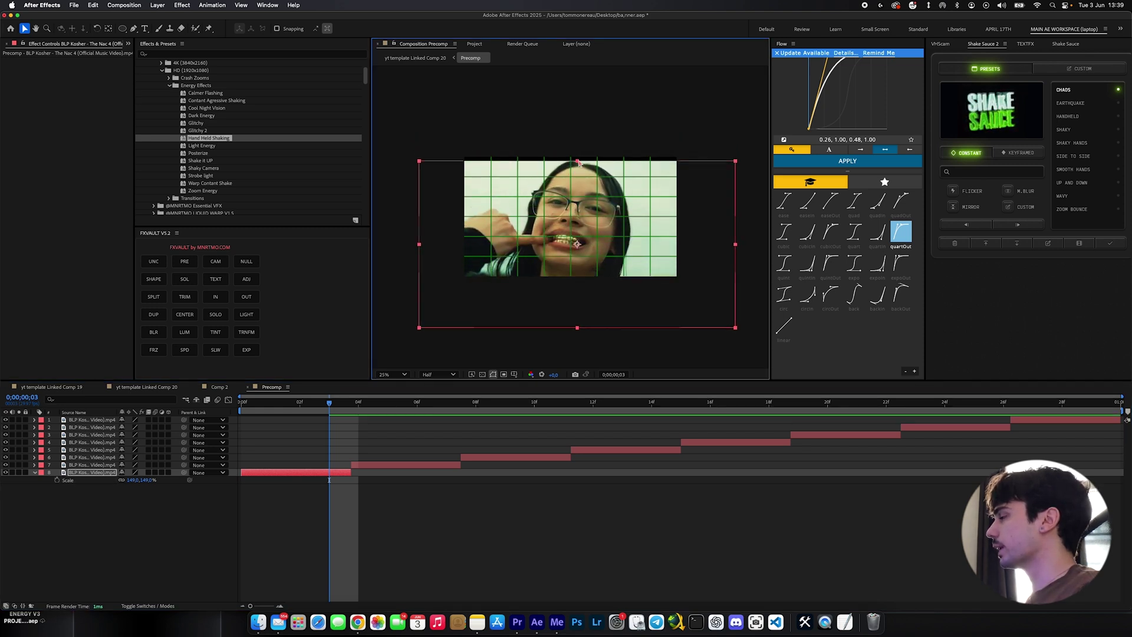
pyautogui.moveTo(577, 160); pyautogui.dragTo(578, 158)
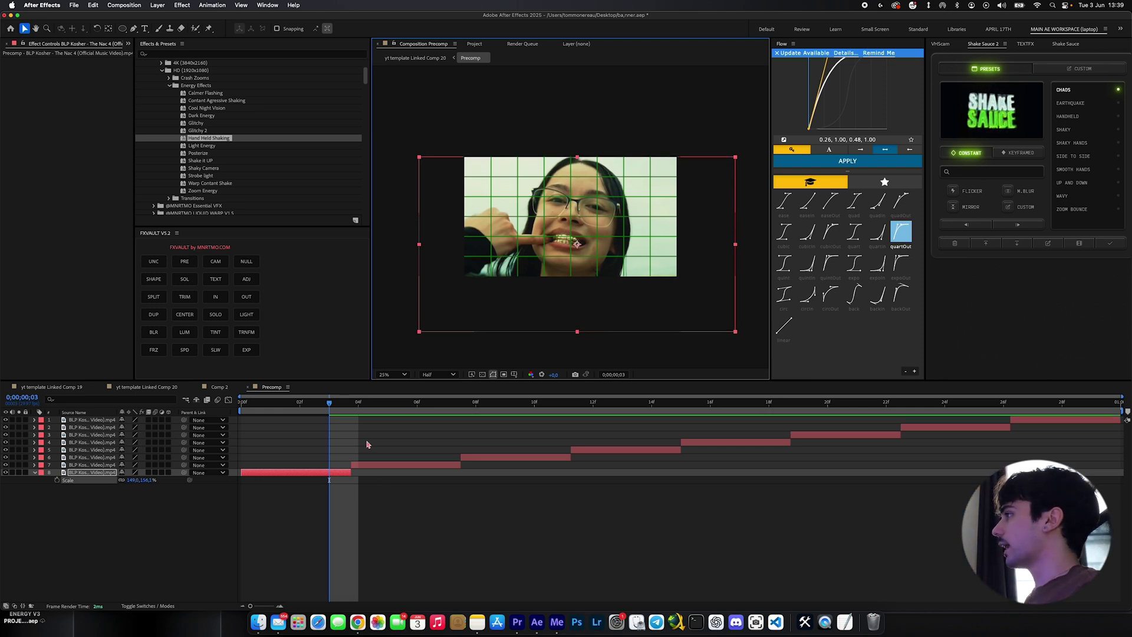
pyautogui.click(348, 402)
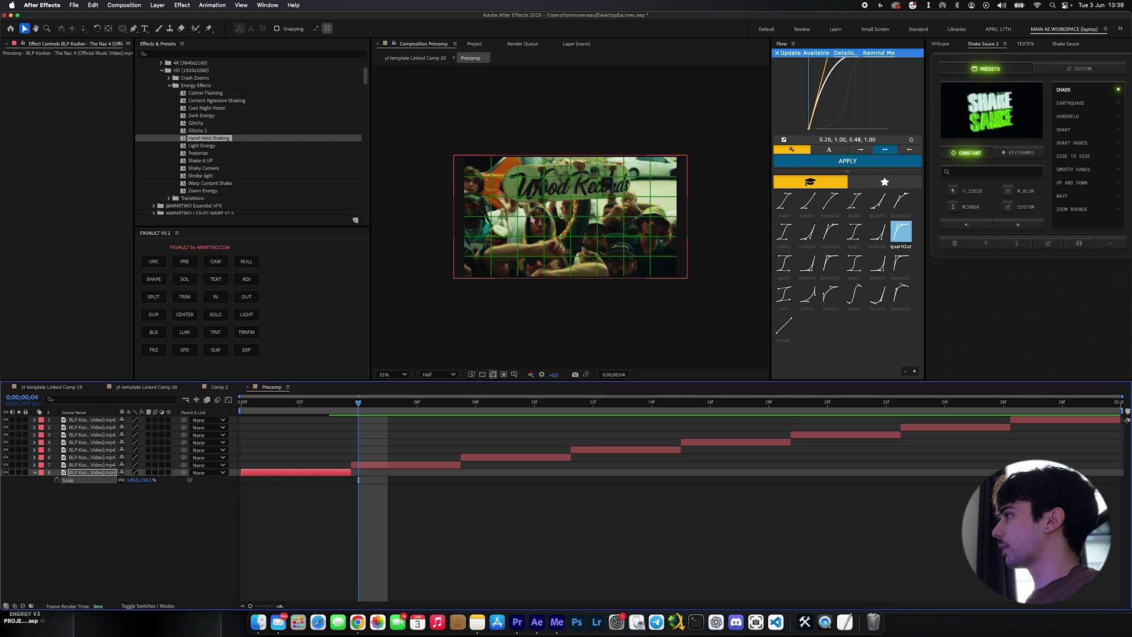
# Step: Scale the seventh clip to 210% and shift it right and up so its face matches
pyautogui.click(412, 465)
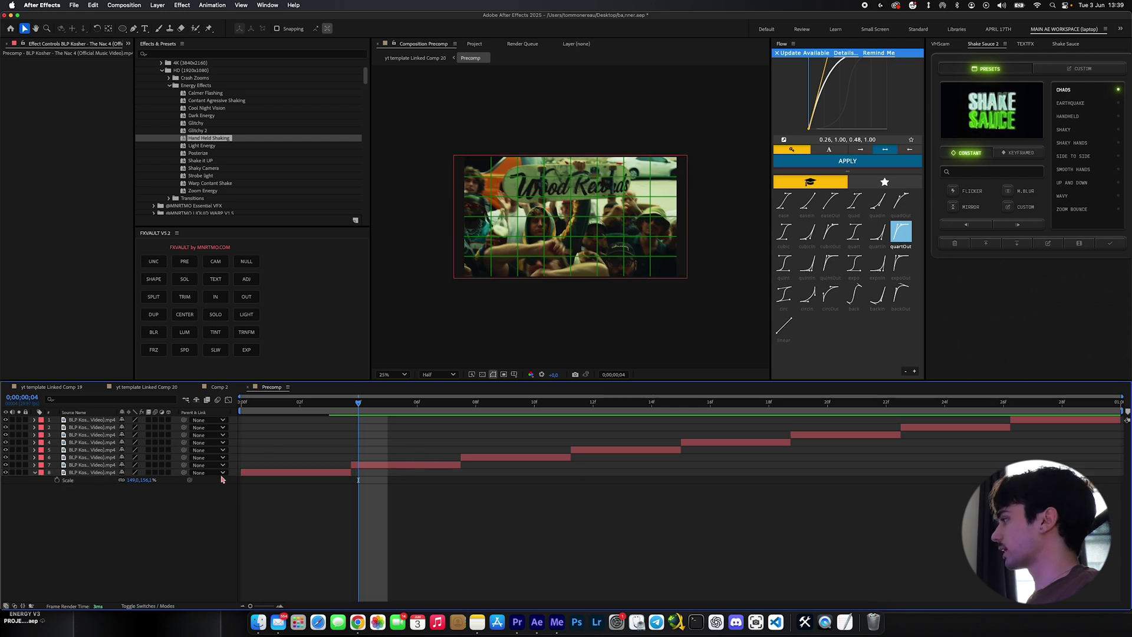
pyautogui.press('s')
pyautogui.moveTo(136, 473); pyautogui.dragTo(177, 475)
pyautogui.moveTo(517, 253); pyautogui.dragTo(575, 238)
pyautogui.moveTo(135, 473); pyautogui.dragTo(142, 474)
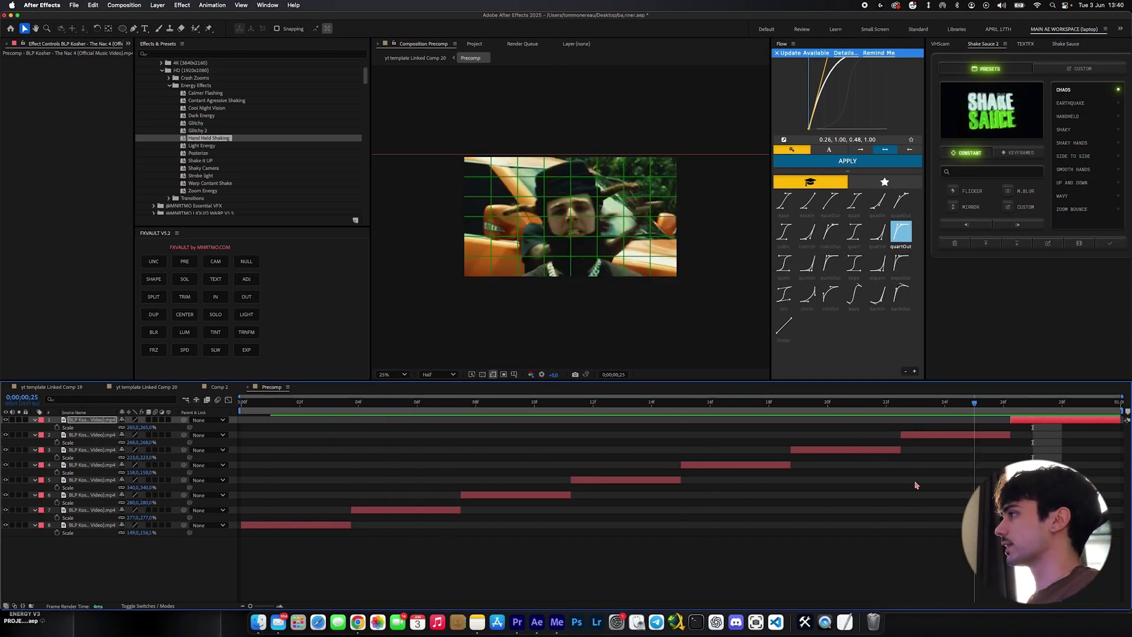
pyautogui.click(582, 230)
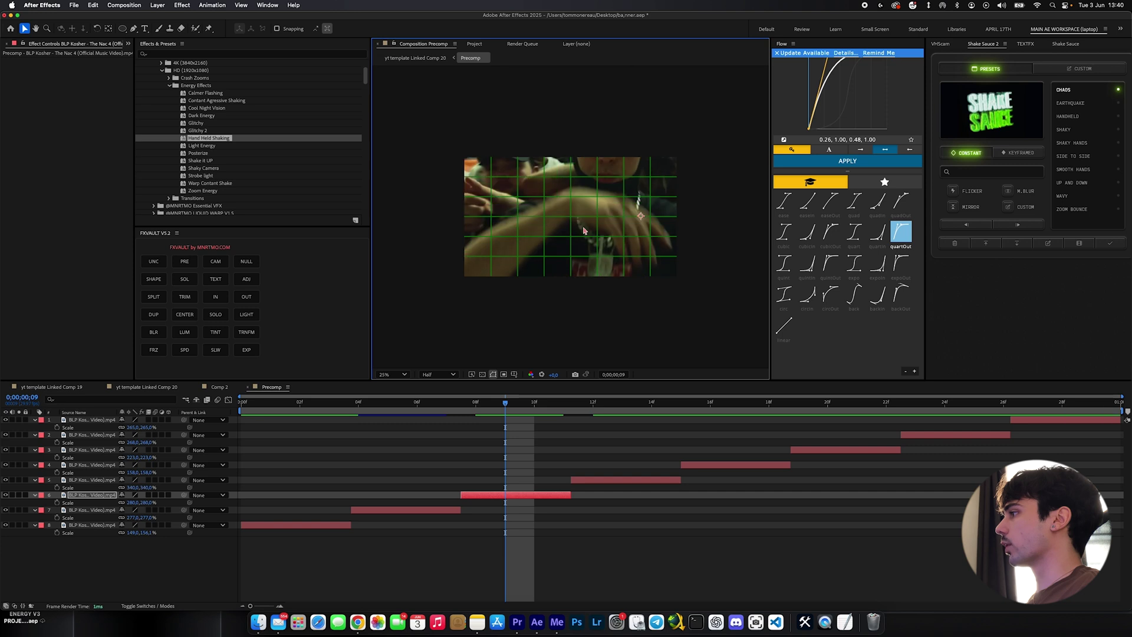
pyautogui.click(492, 386)
pyautogui.click(513, 376)
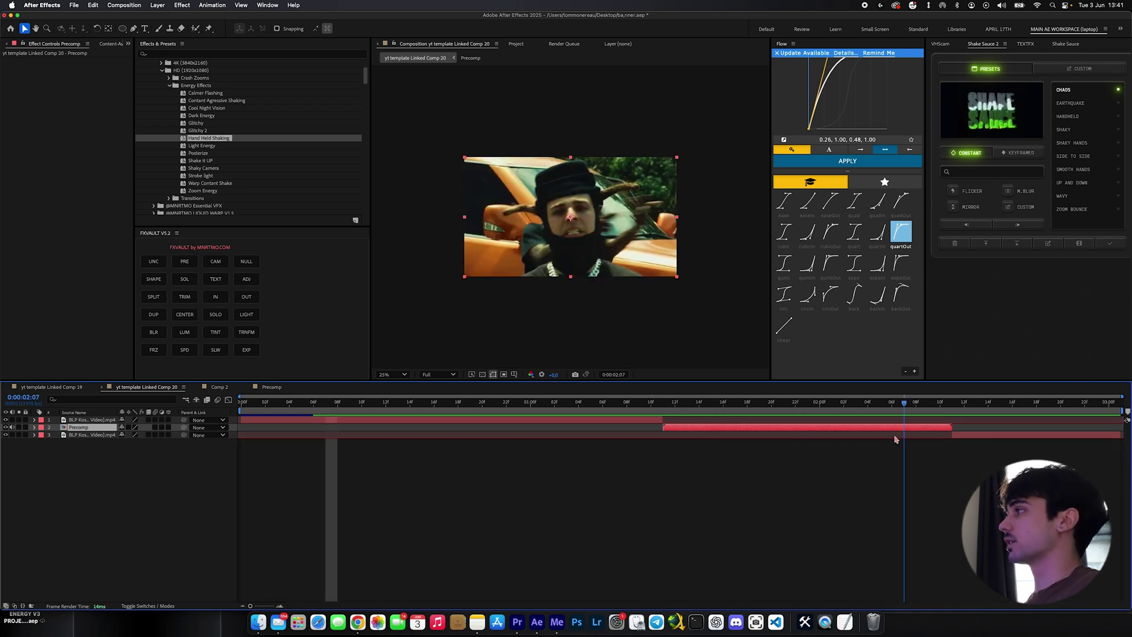
# Step: Apply Radial Blur to Precomp at 0:00:01:14
pyautogui.click(699, 403)
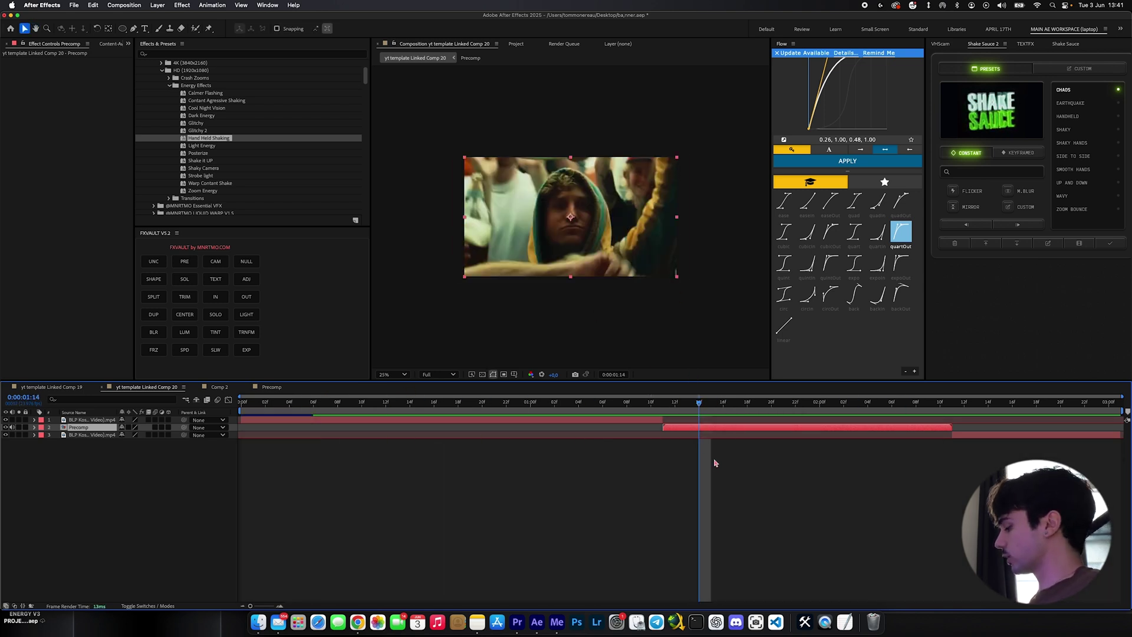
pyautogui.hotkey('ctrl', 'space')
pyautogui.write('ra')
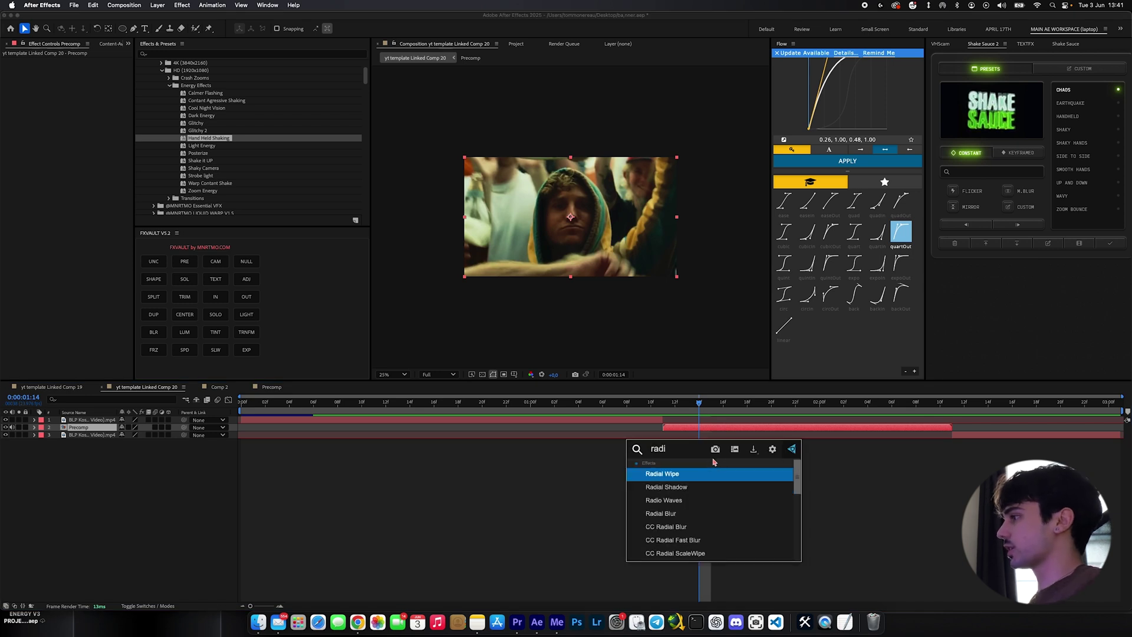
pyautogui.write('di')
pyautogui.click(662, 514)
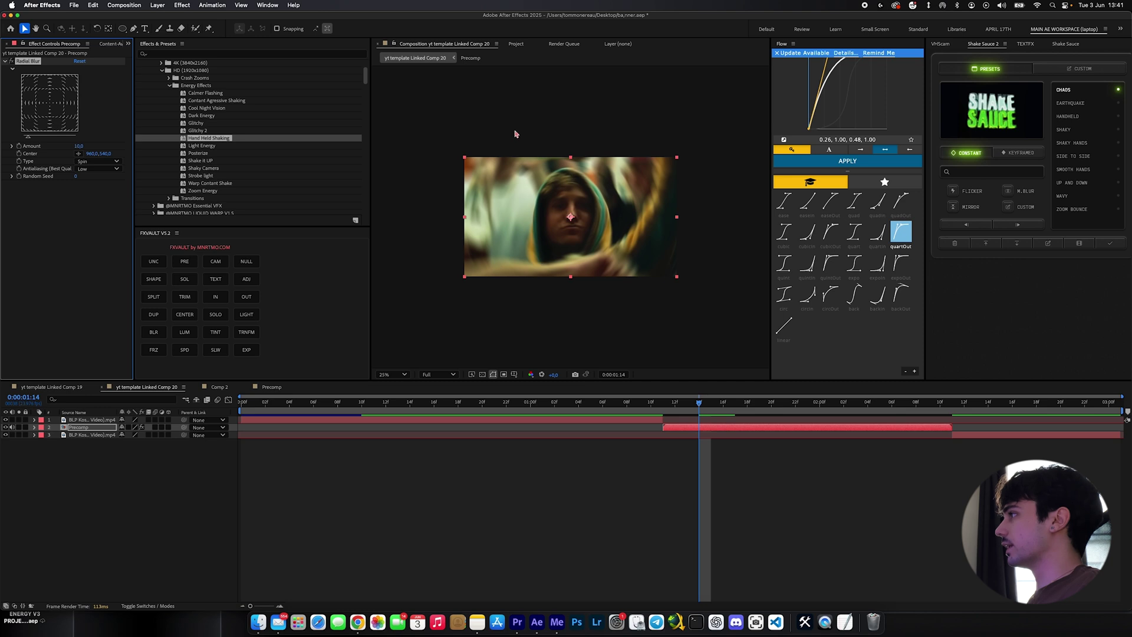
# Step: Add an adjustment layer above Precomp with a Transform effect
pyautogui.moveTo(702, 404); pyautogui.dragTo(663, 405)
pyautogui.click(247, 278)
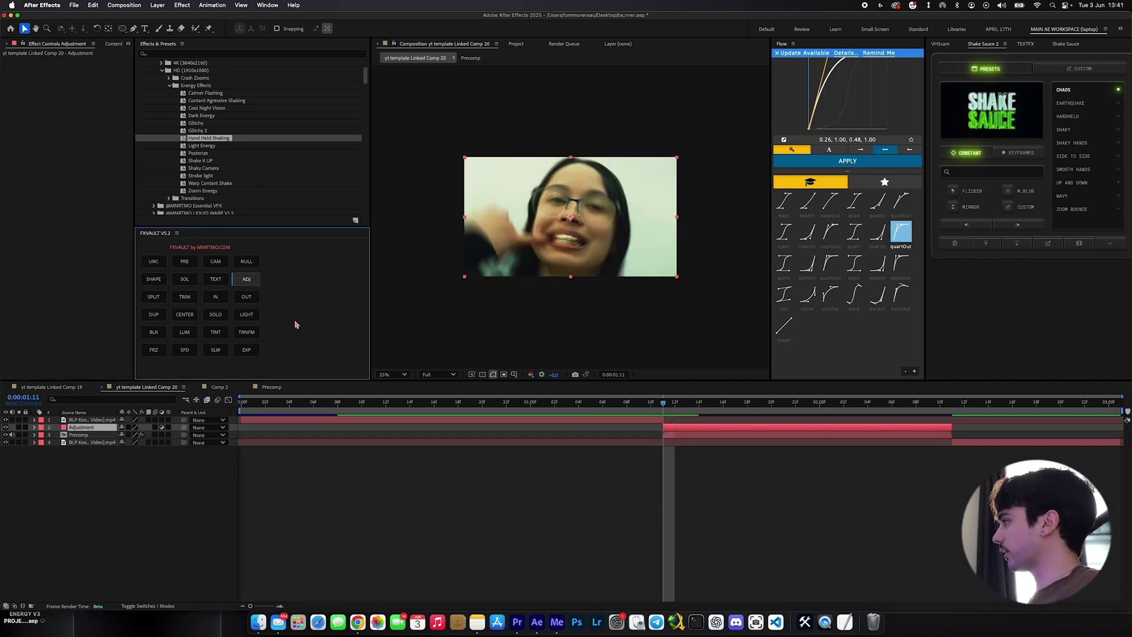
pyautogui.click(247, 332)
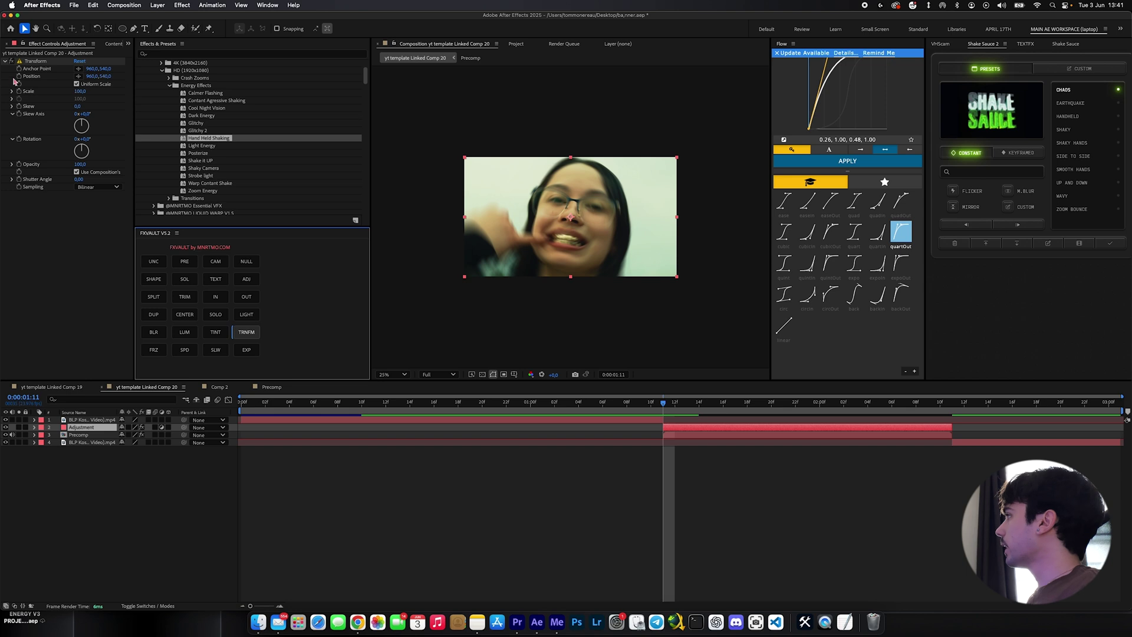
pyautogui.click(21, 92)
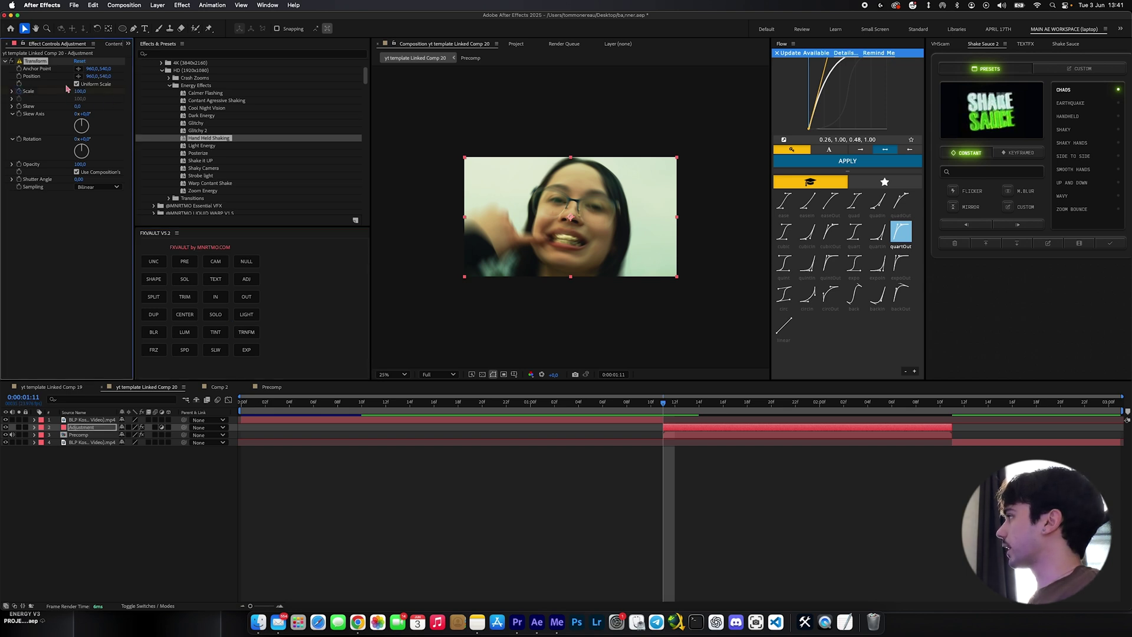
# Step: Preview the transition and raise the Transform Scale to about 110%
pyautogui.press('space')
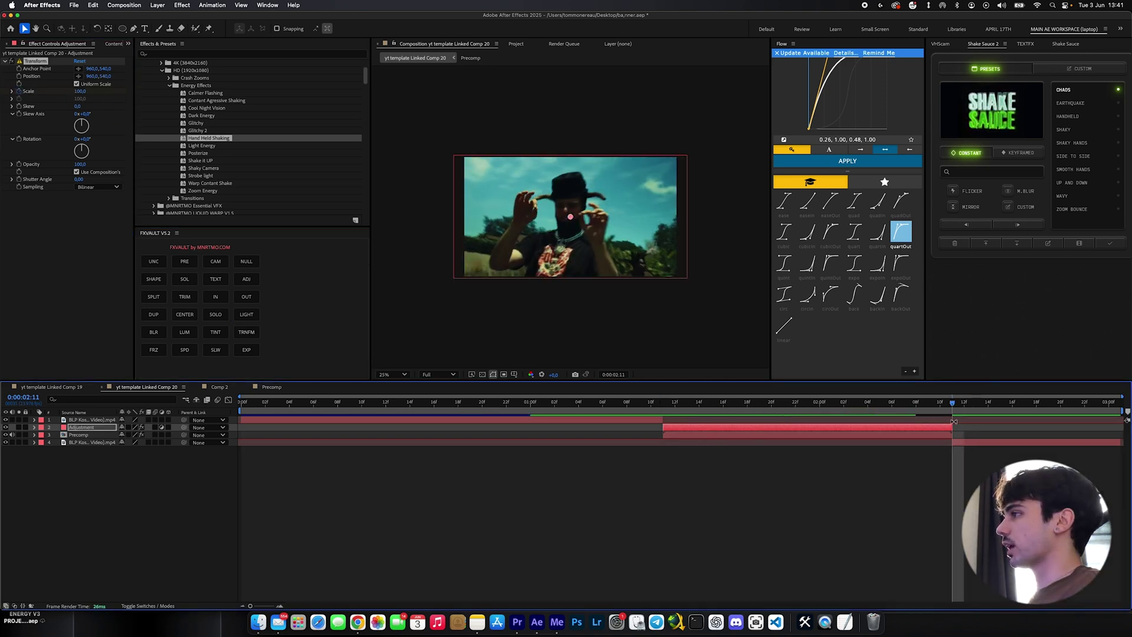
pyautogui.click(77, 93)
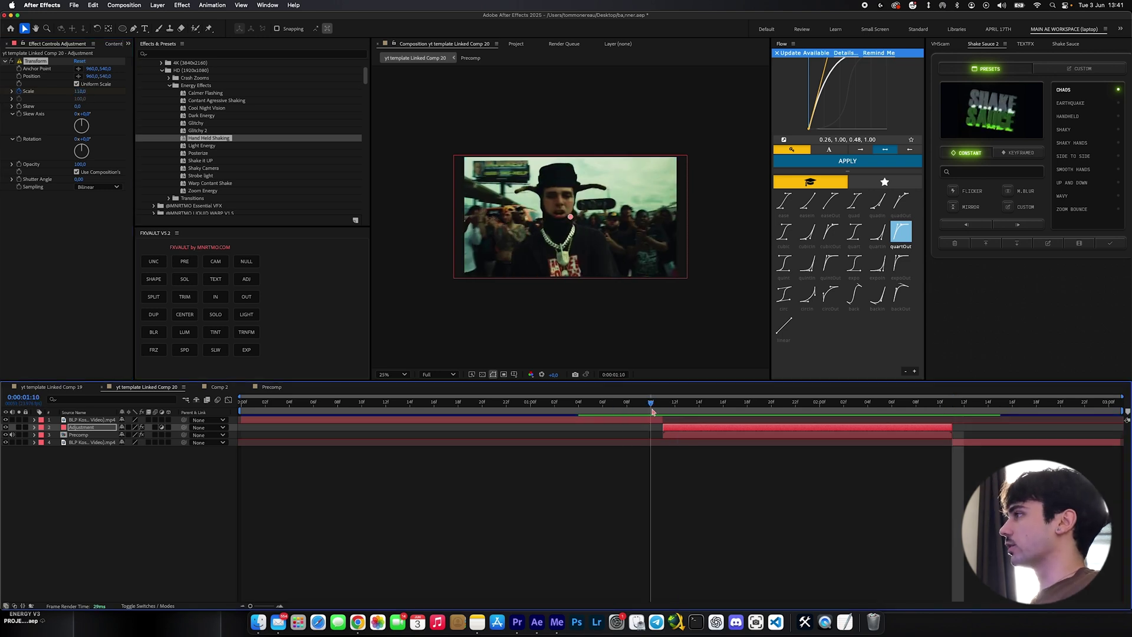
pyautogui.moveTo(652, 411); pyautogui.dragTo(615, 411)
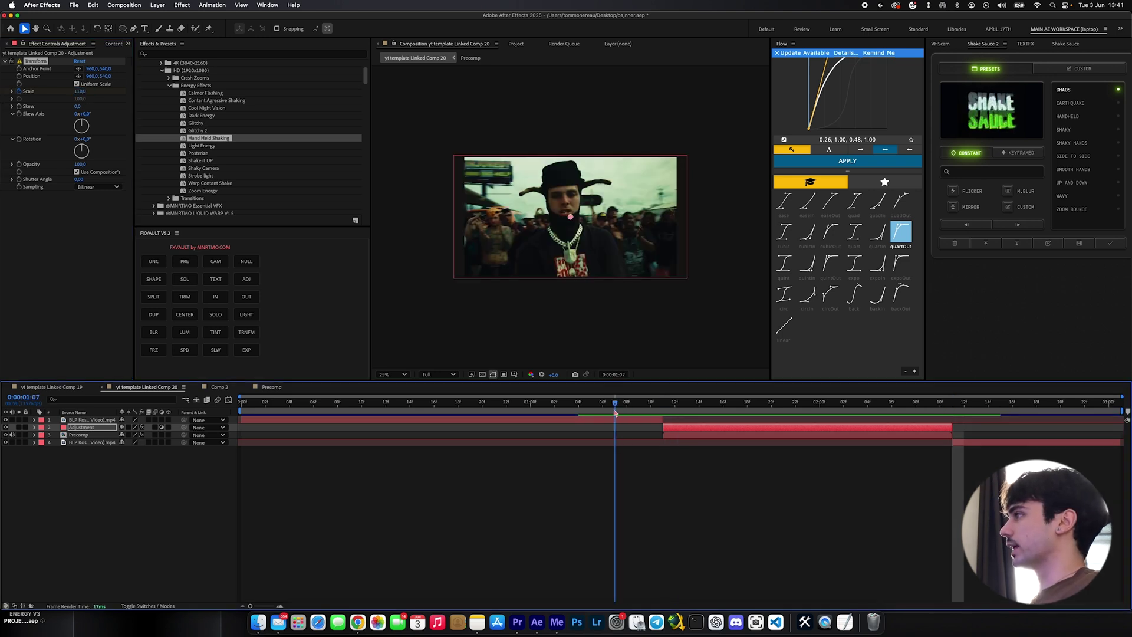
pyautogui.press('space')
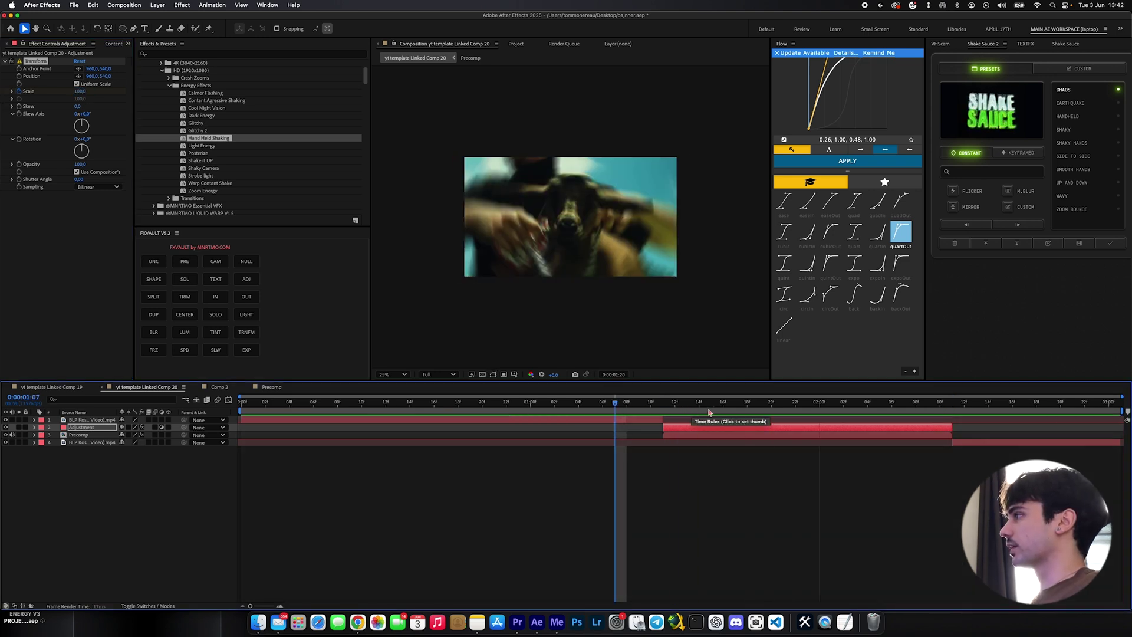
pyautogui.press('space')
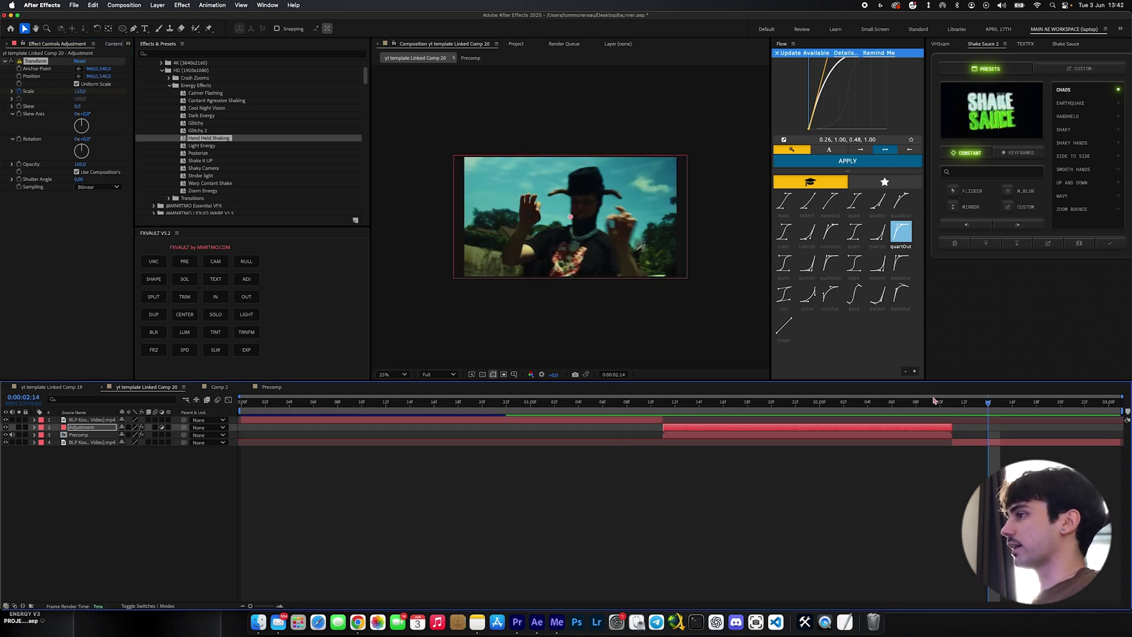
pyautogui.click(965, 443)
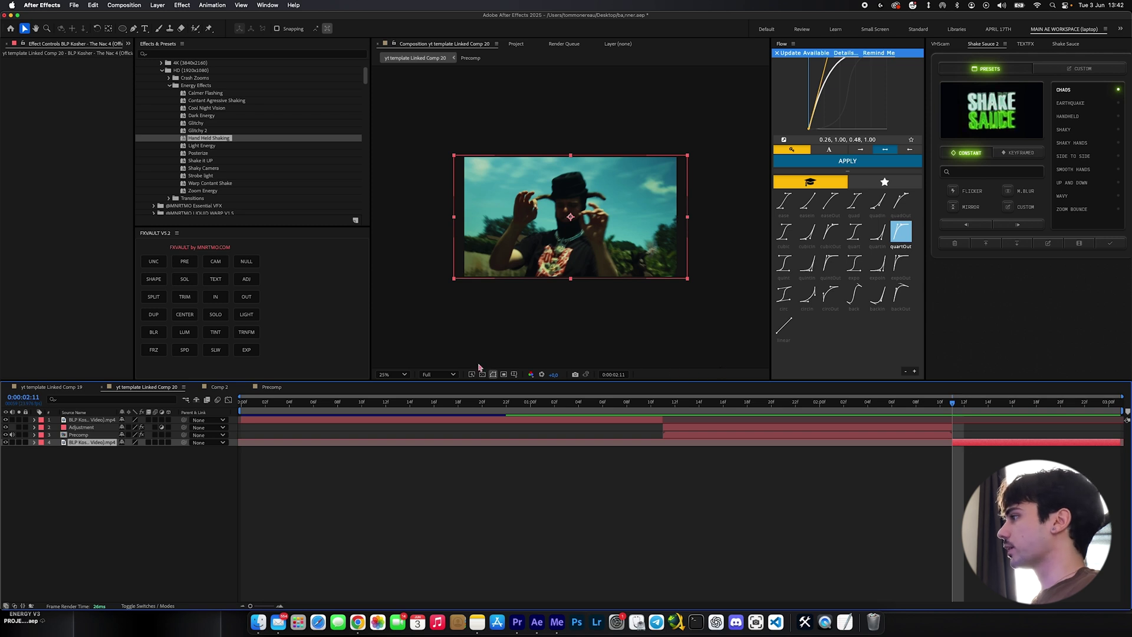
# Step: With a proportional grid on, scale the second clip to 214%, reposition it, and keyframe Scale
pyautogui.click(516, 375)
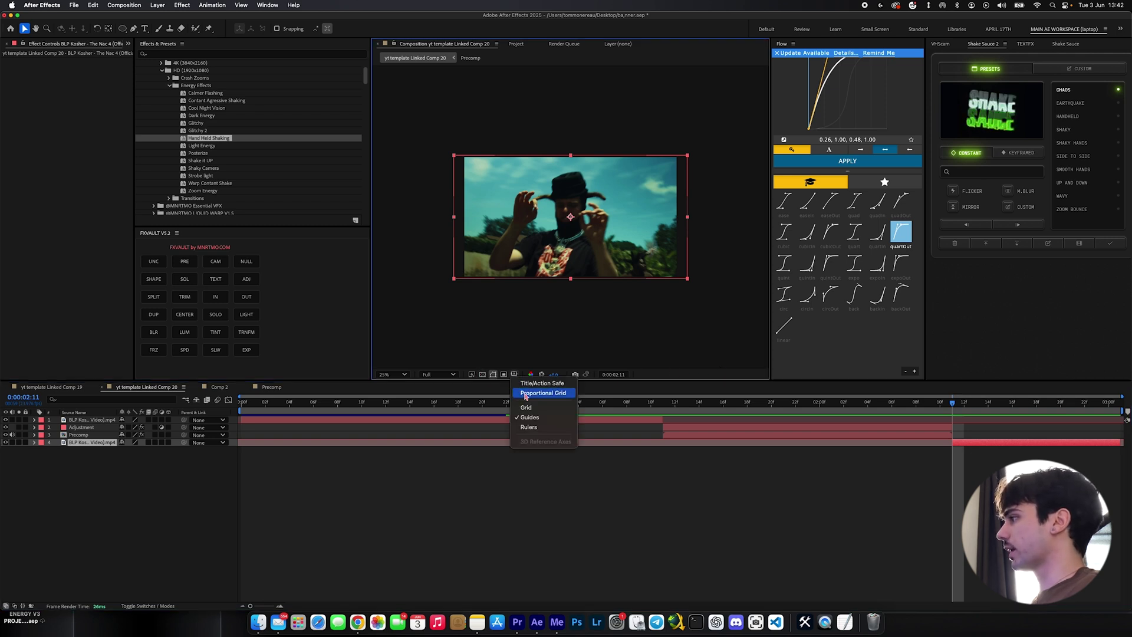
pyautogui.click(524, 394)
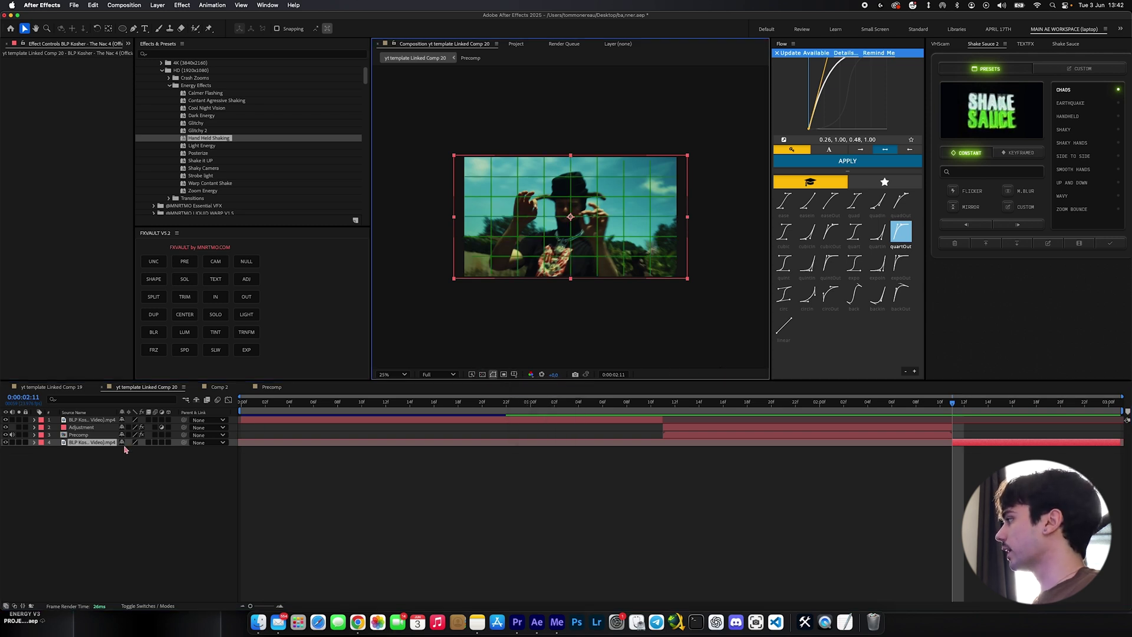
pyautogui.moveTo(137, 452); pyautogui.dragTo(199, 452)
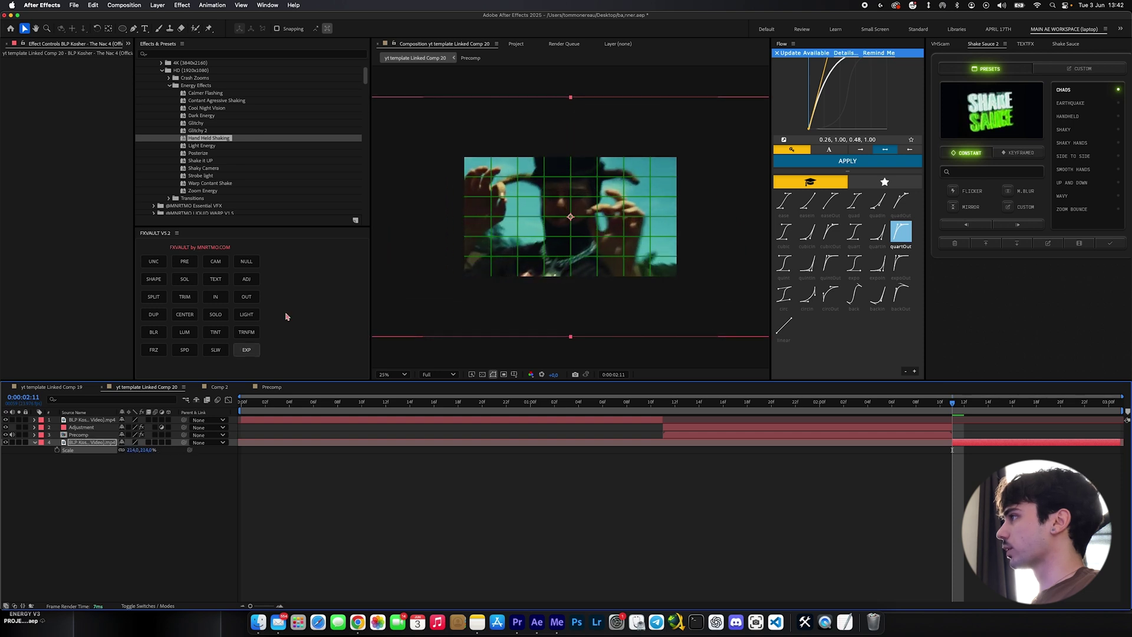
pyautogui.moveTo(506, 194); pyautogui.dragTo(512, 208)
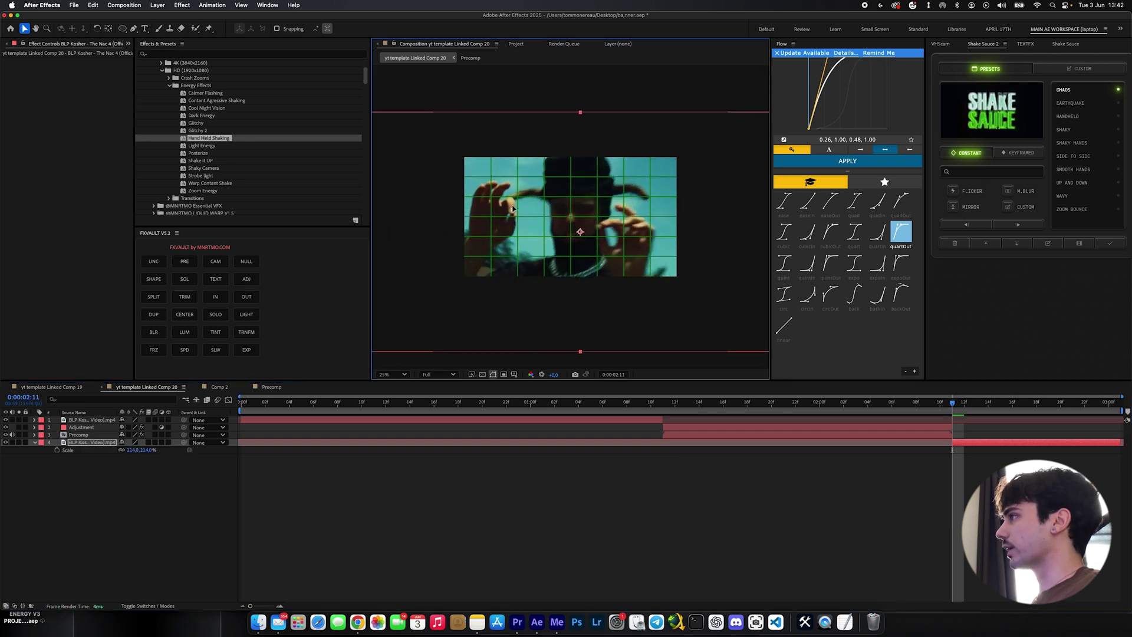
pyautogui.click(58, 451)
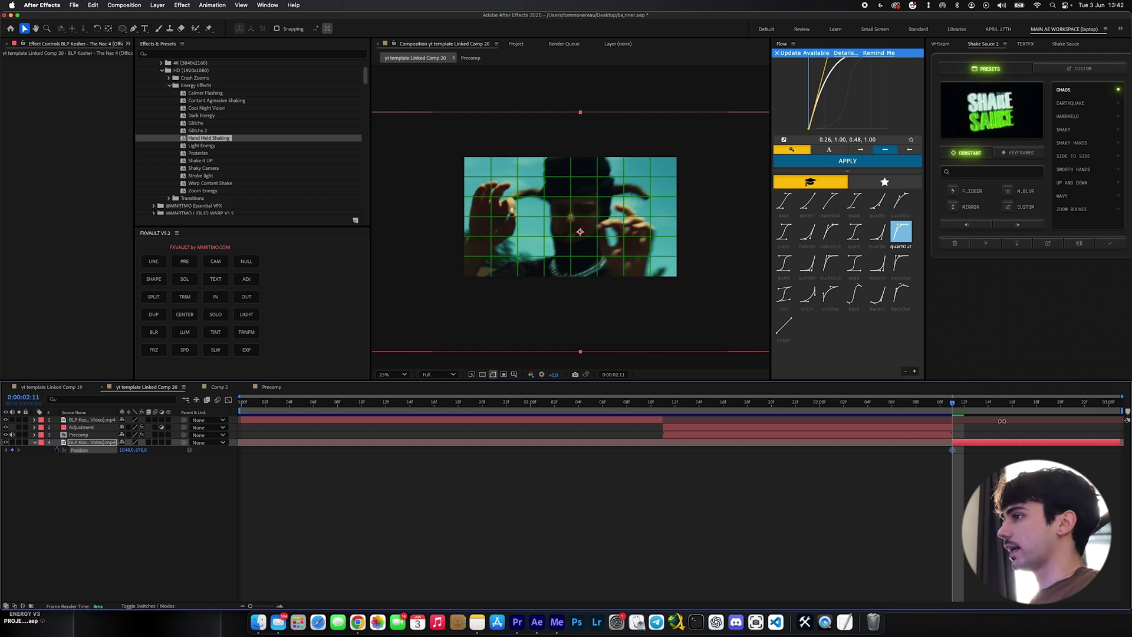
# Step: Further along, keyframe the position with Y at 1080 and recentre the clip
pyautogui.press('space')
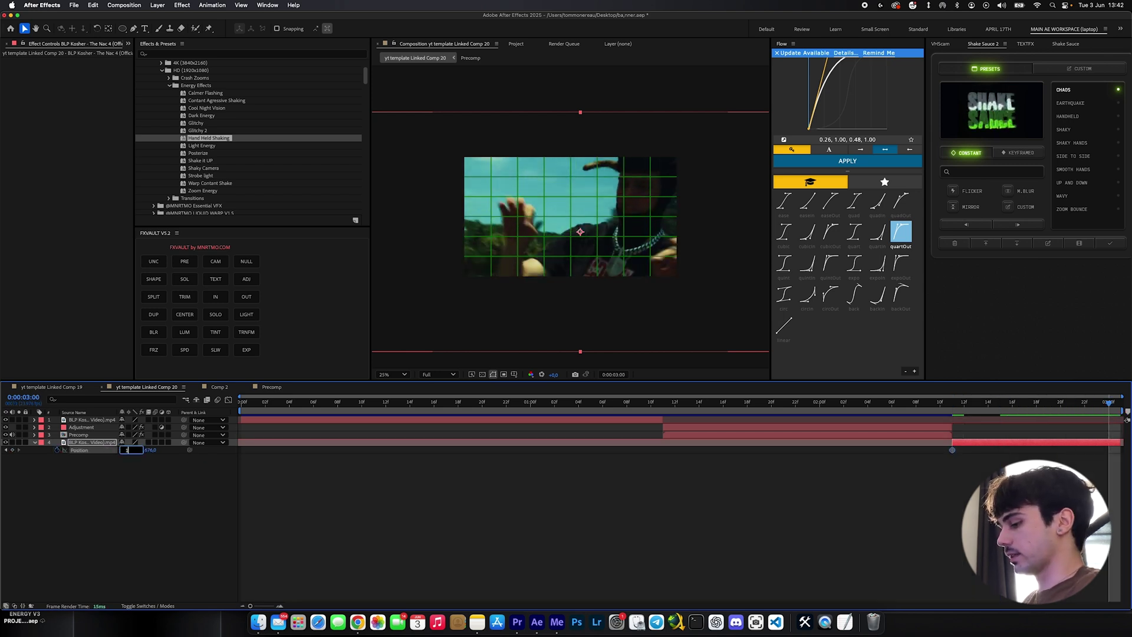
pyautogui.press('Return')
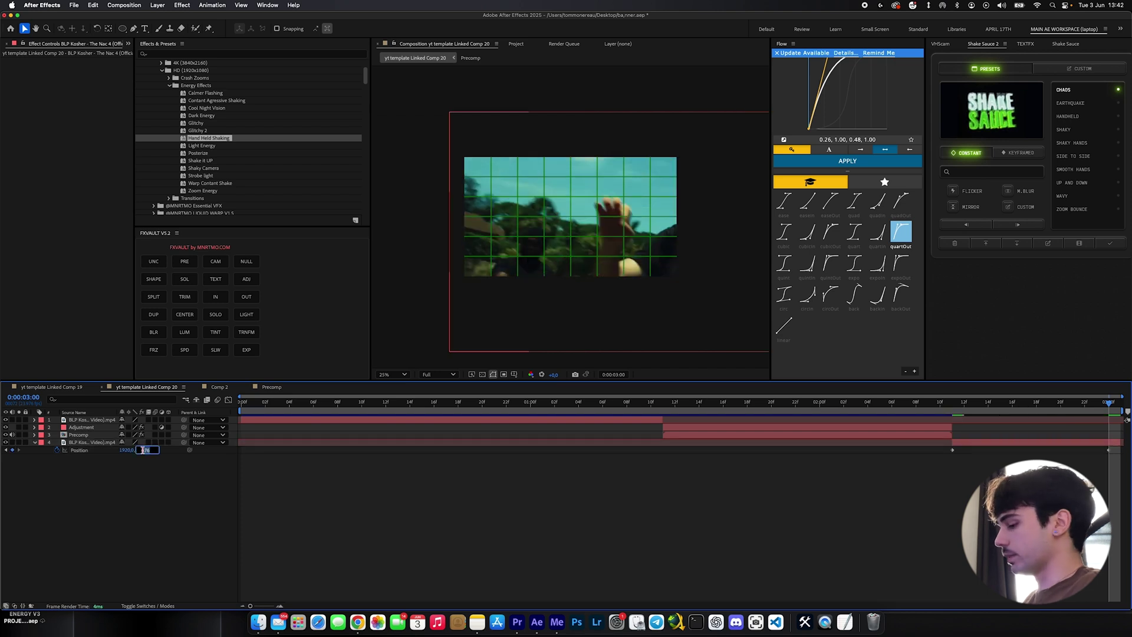
pyautogui.press('Return')
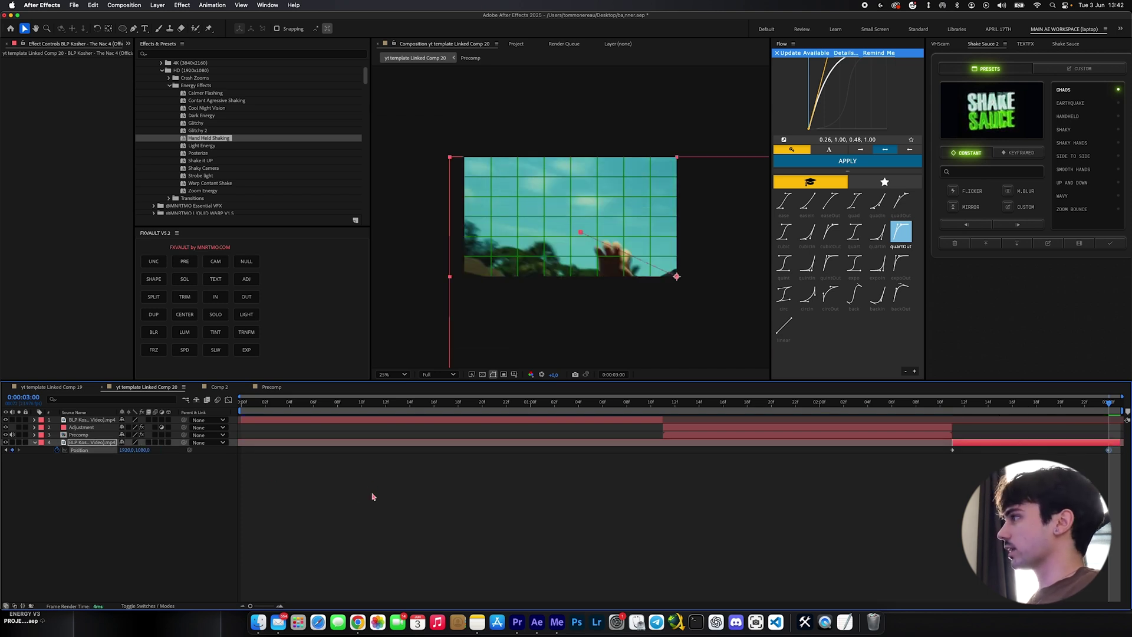
pyautogui.click(176, 317)
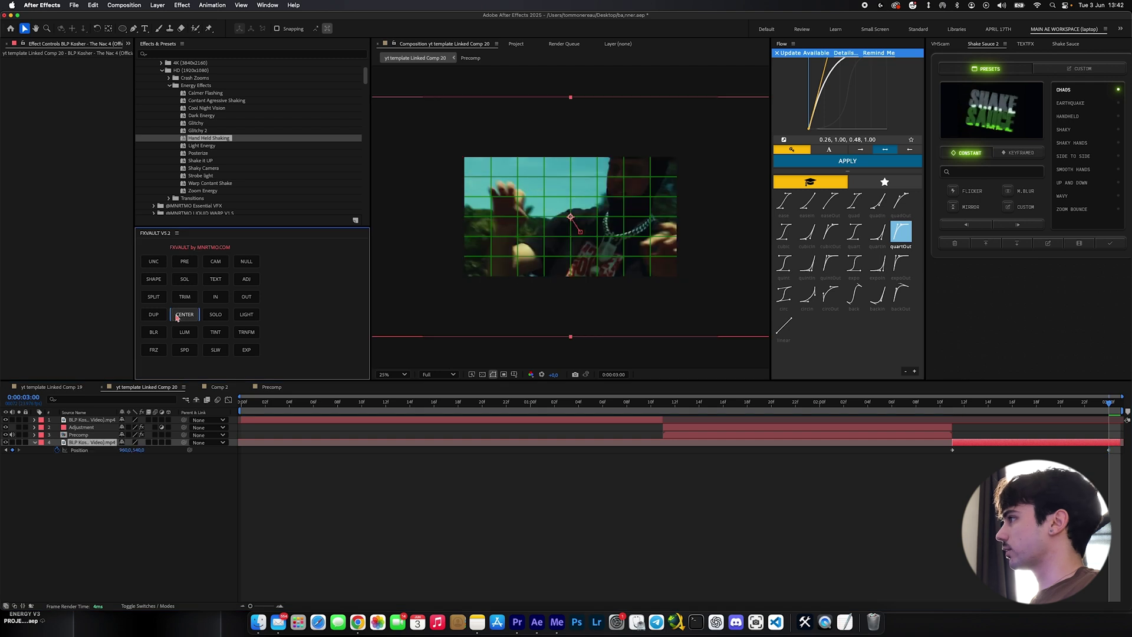
# Step: Keyframe the clip's ending Scale at 100%, then change it to 110% and review the zoom
pyautogui.click(134, 450)
pyautogui.press('s')
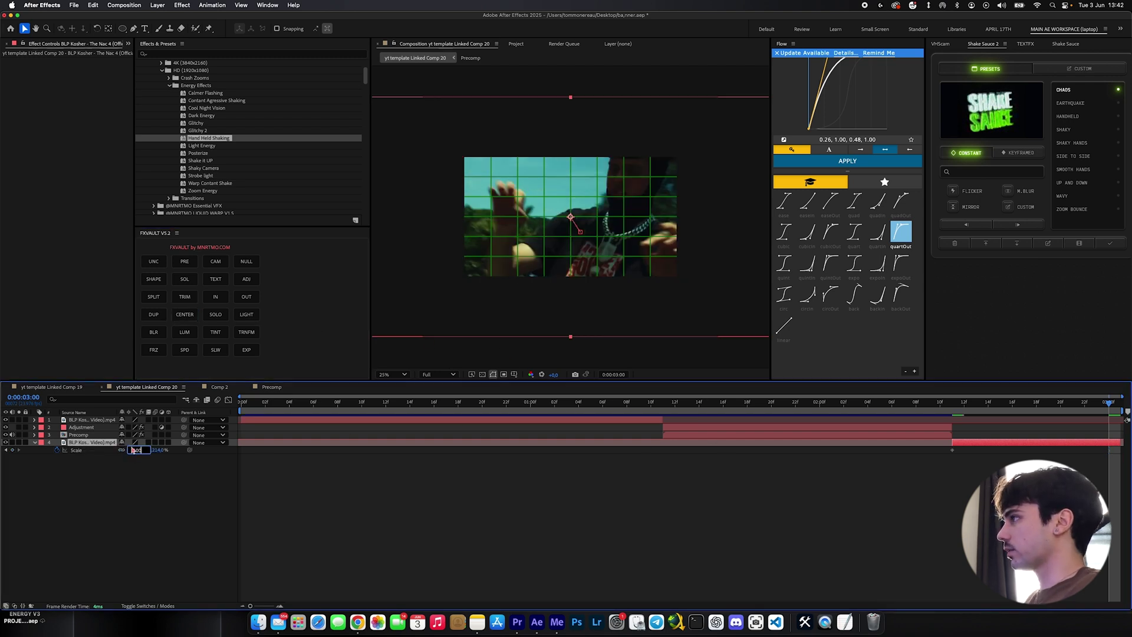
pyautogui.click(133, 450)
pyautogui.write('100')
pyautogui.press('Return')
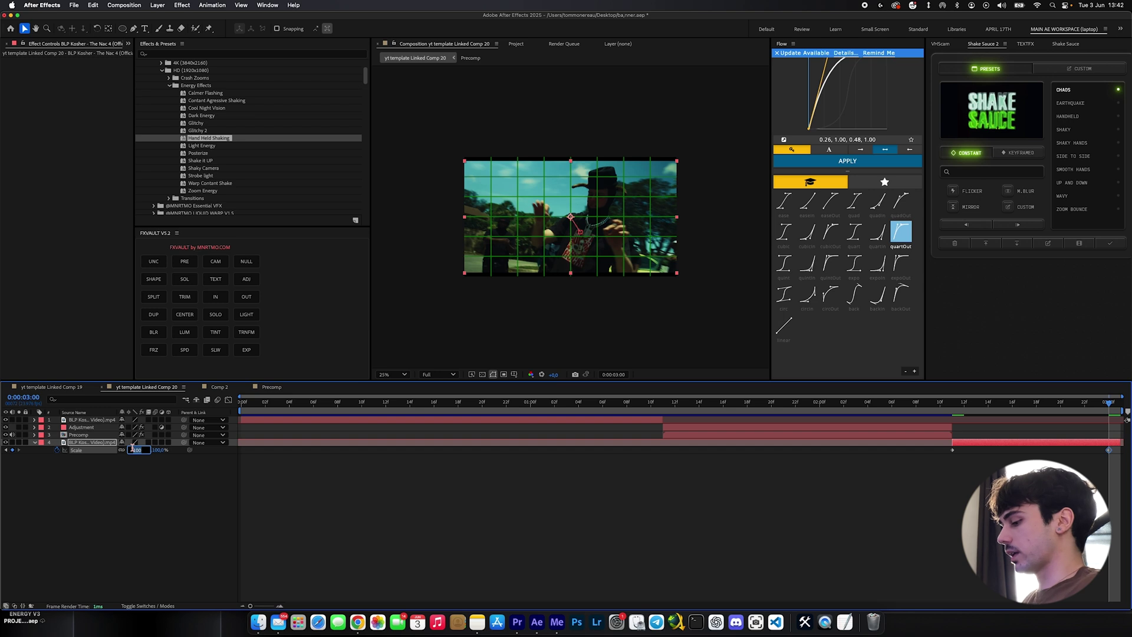
pyautogui.click(134, 446)
pyautogui.write('110')
pyautogui.press('Return')
pyautogui.moveTo(1010, 409); pyautogui.dragTo(738, 400)
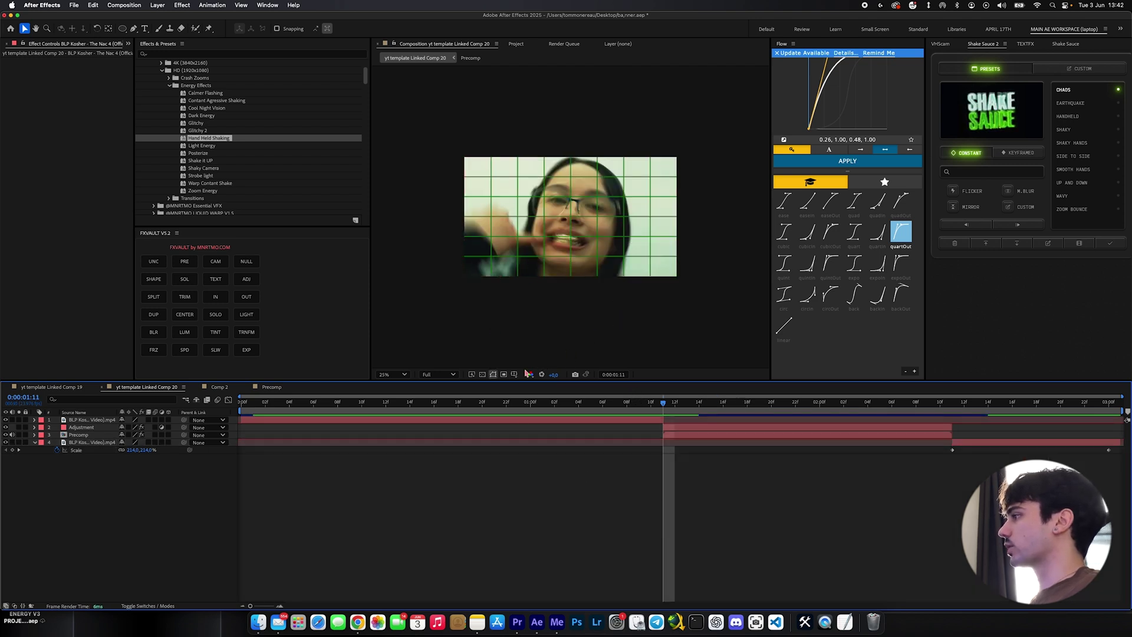
pyautogui.click(526, 373)
# Step: Hide the grid and add a new solid filled white with the Fill effect
pyautogui.click(528, 396)
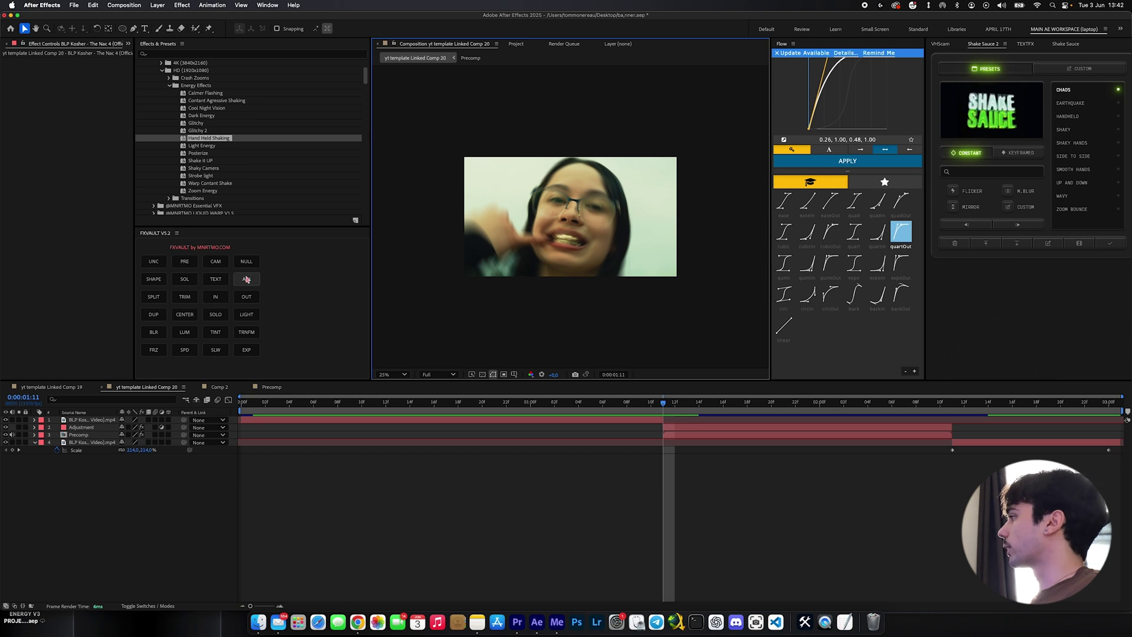
pyautogui.click(185, 280)
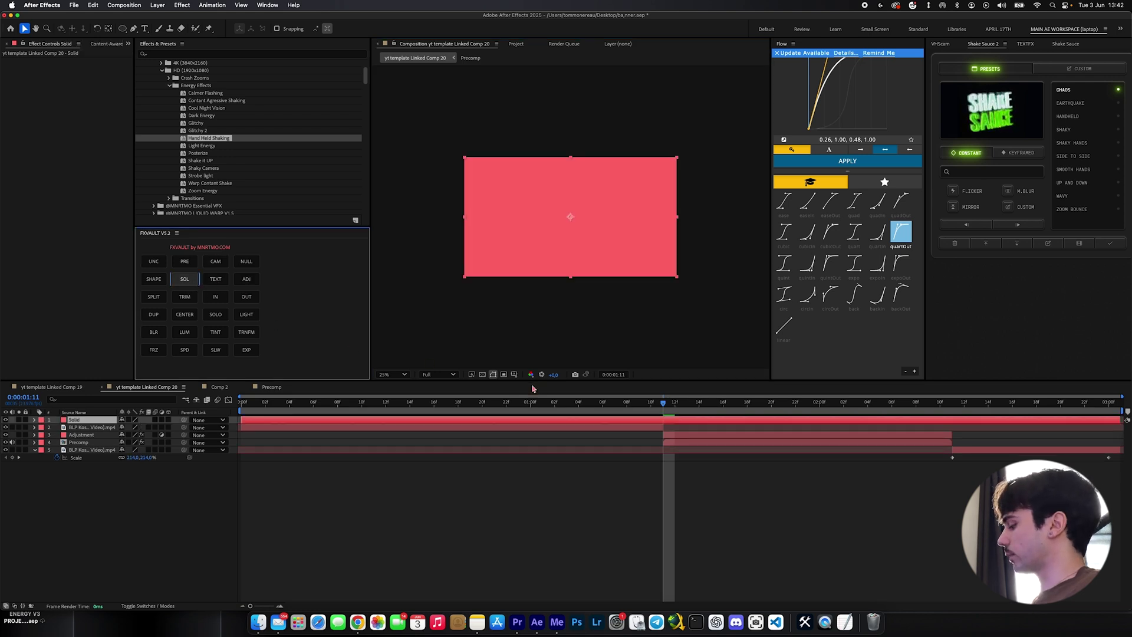
pyautogui.hotkey('ctrl', 'space')
pyautogui.write('fill')
pyautogui.press('Return')
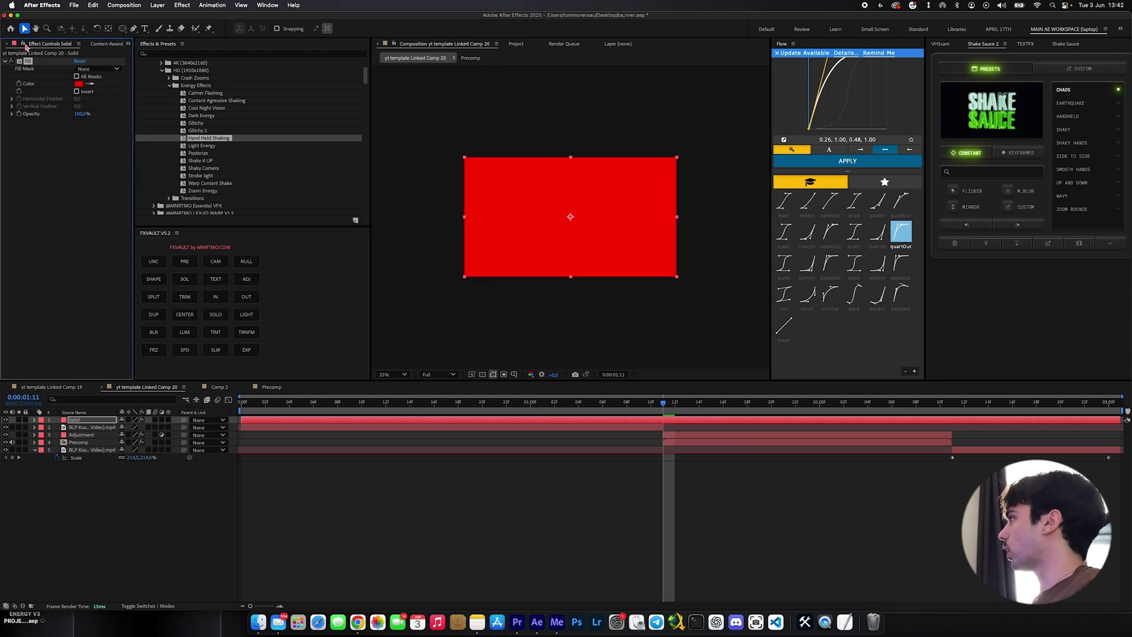
pyautogui.click(83, 87)
pyautogui.moveTo(490, 283); pyautogui.dragTo(446, 229)
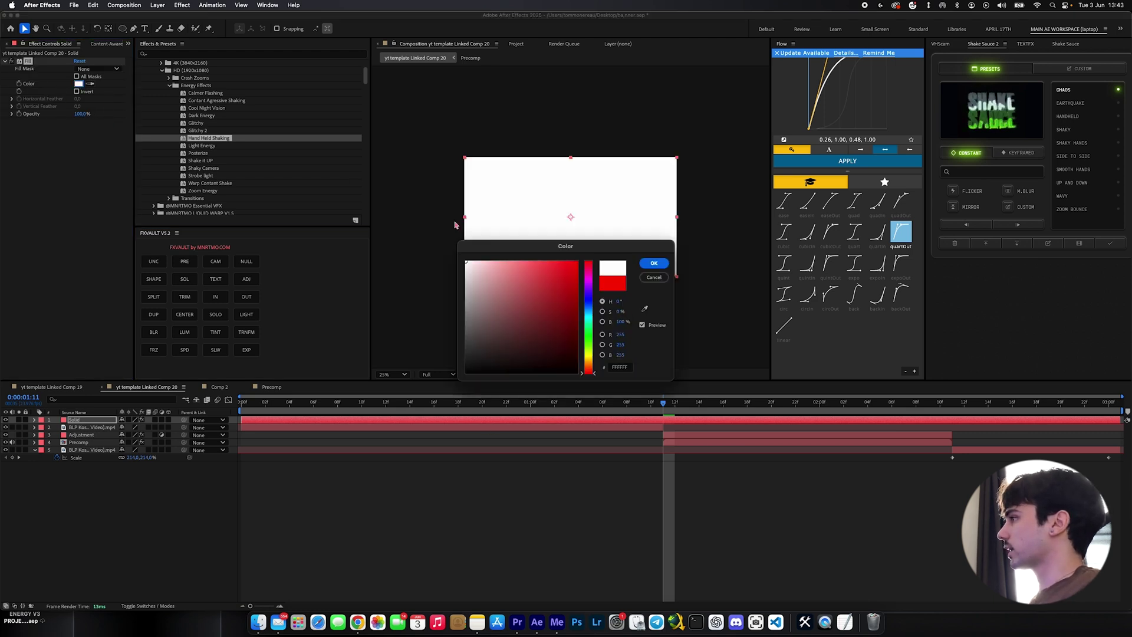
pyautogui.click(652, 260)
# Step: Split and delete the white solid so only one frame remains at the cut
pyautogui.hotkey('ctrl', 'shift', 'd')
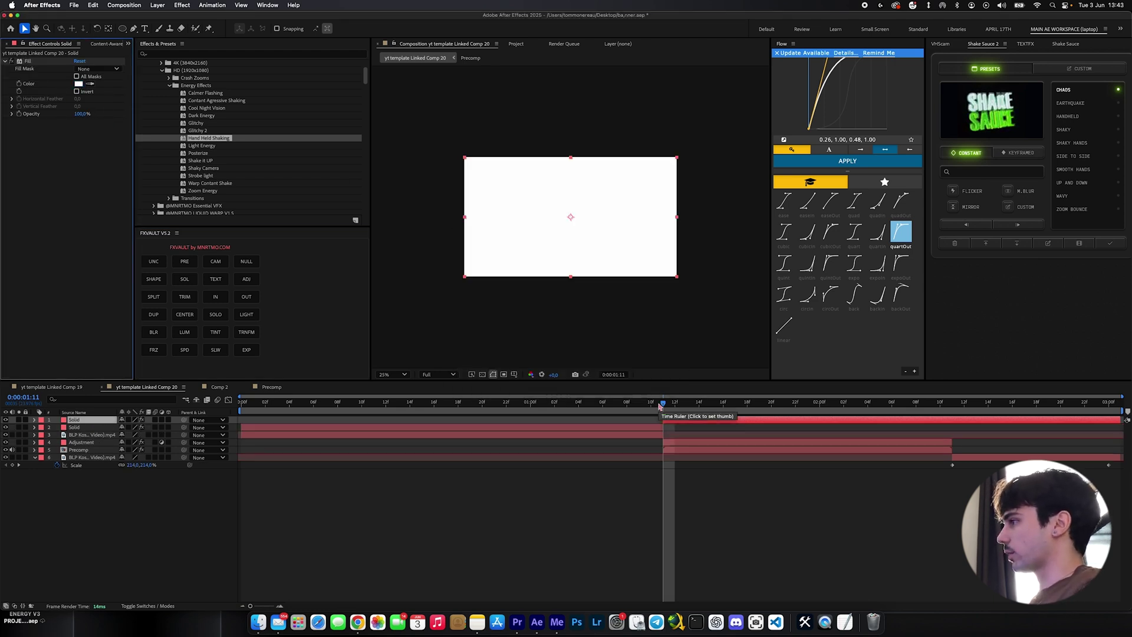
pyautogui.press('Delete')
pyautogui.press('pagedown')
pyautogui.click(677, 423)
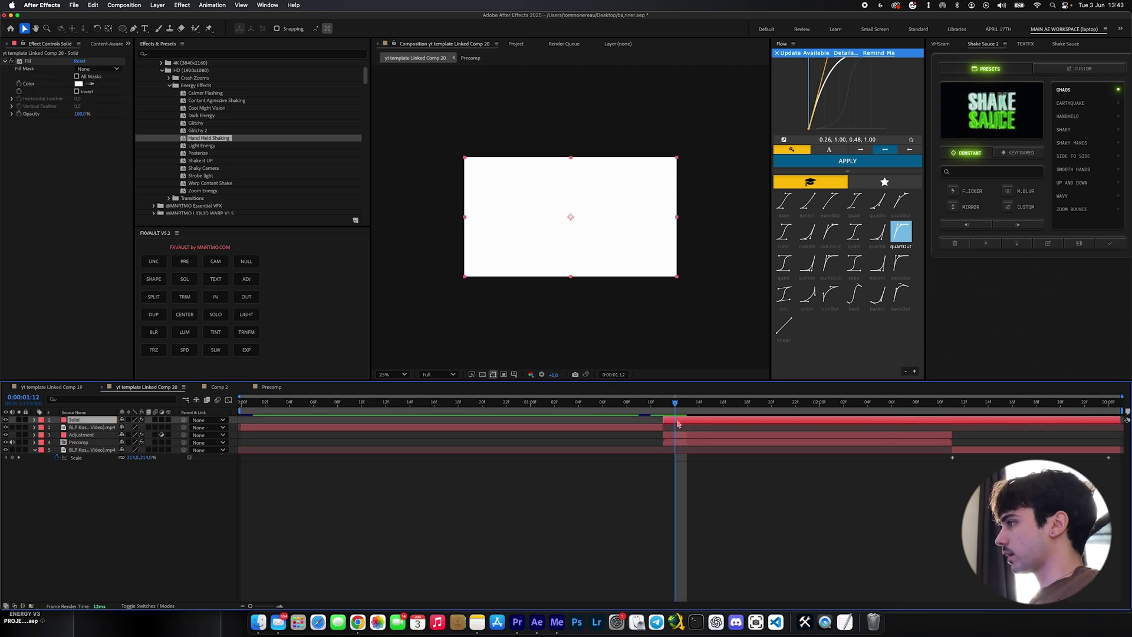
pyautogui.press('super+shift+d')
pyautogui.press('Delete')
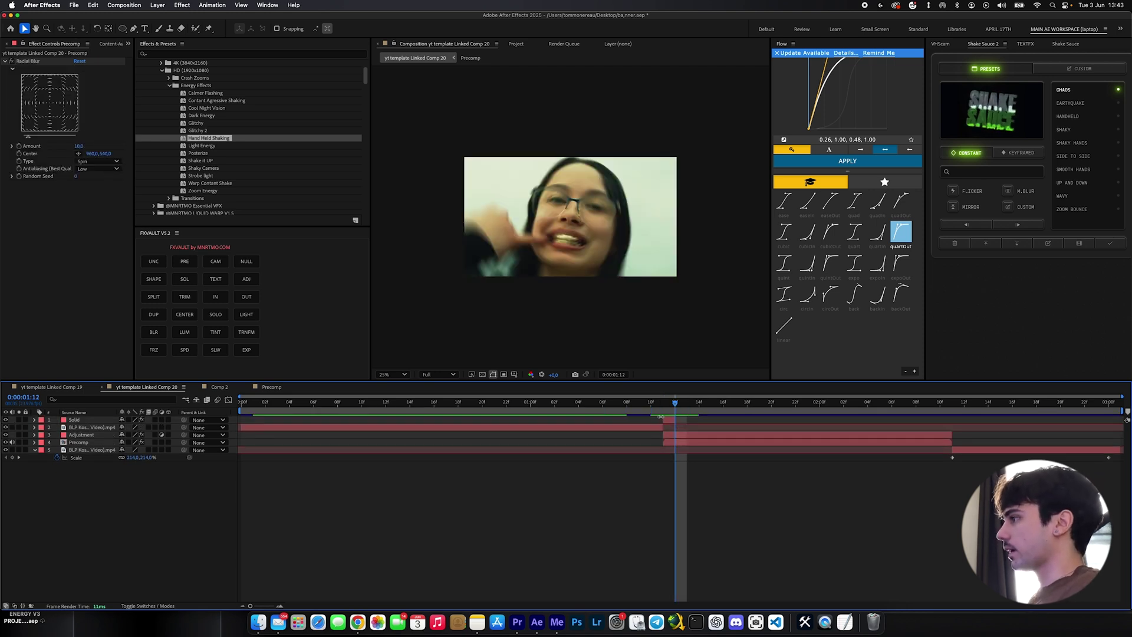
pyautogui.press('=')
pyautogui.click(625, 423)
# Step: Duplicate the flash solid one frame earlier and mask it to the frame's top half
pyautogui.press('super+d')
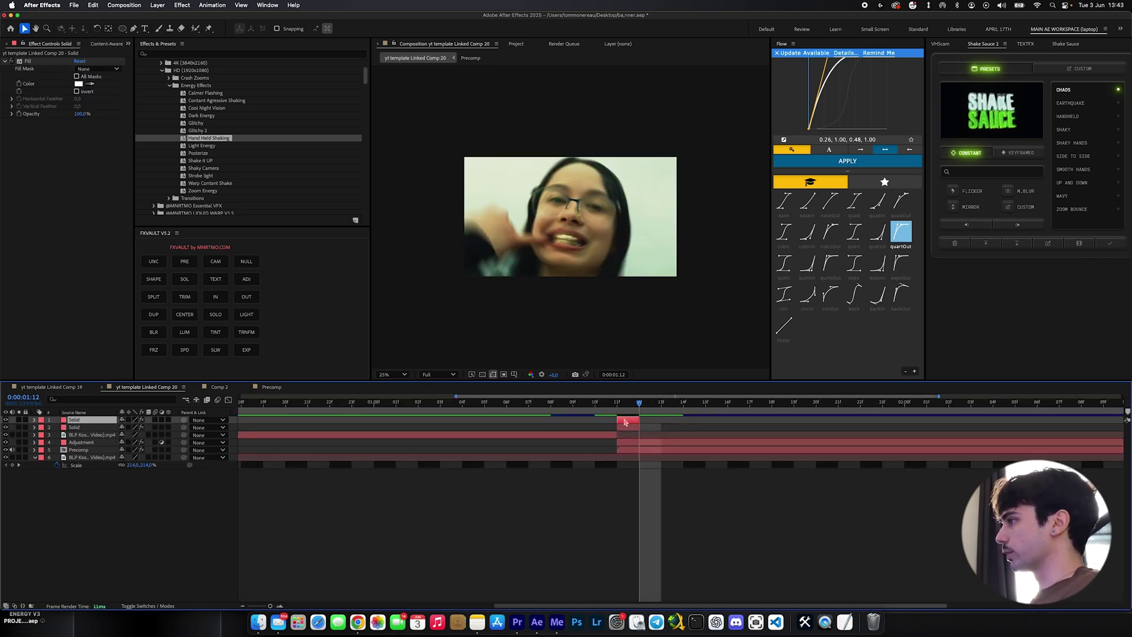
pyautogui.moveTo(626, 422); pyautogui.dragTo(606, 422)
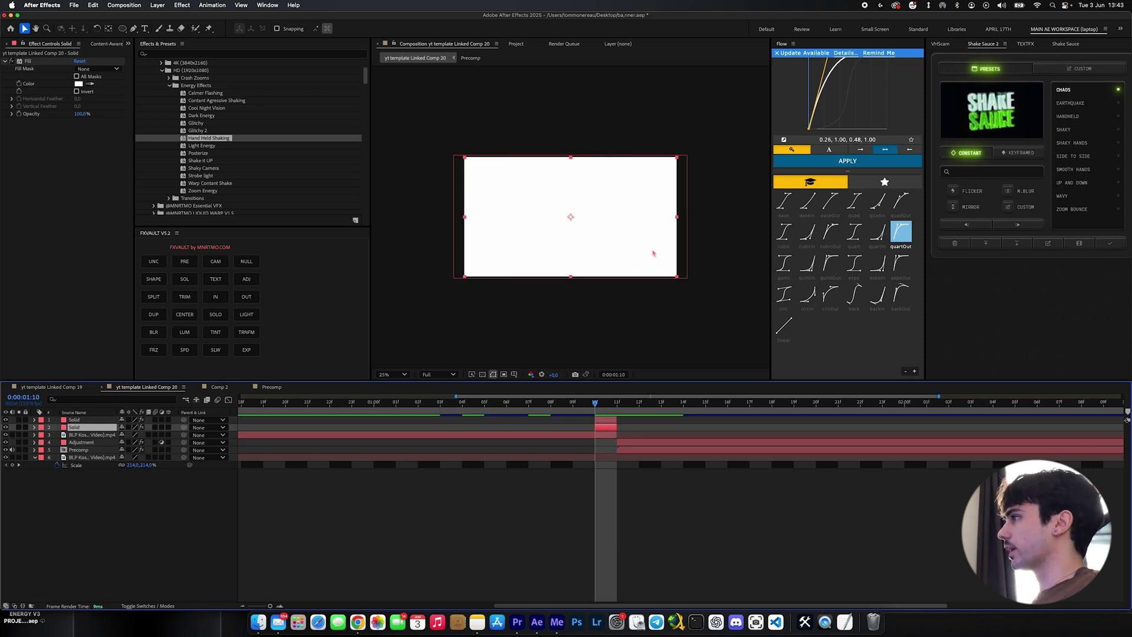
pyautogui.press('g')
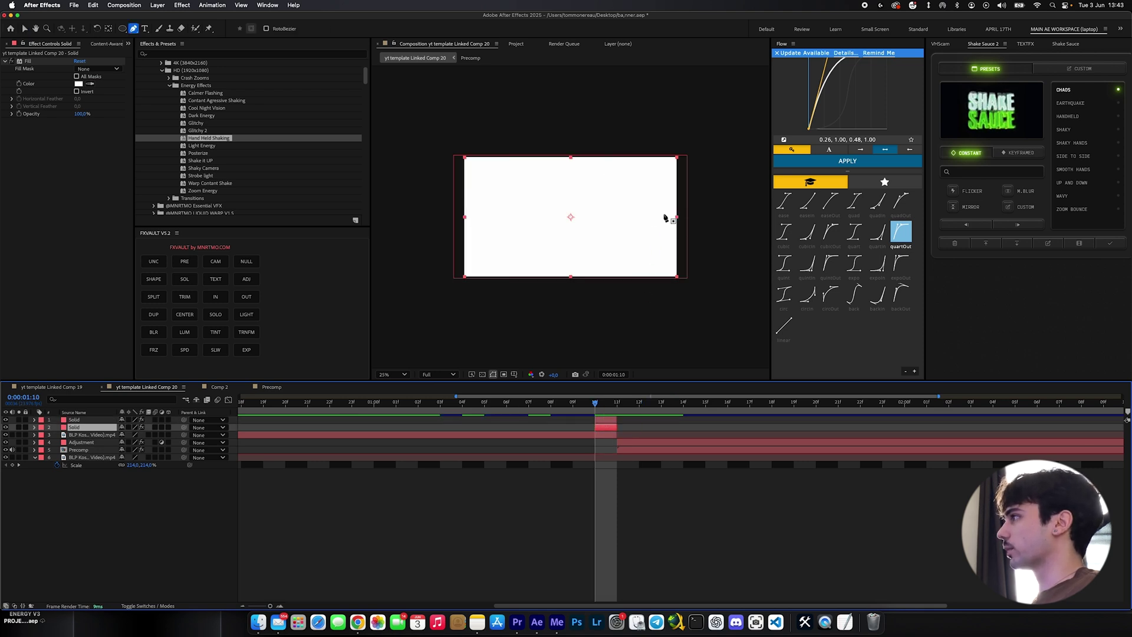
pyautogui.click(676, 216)
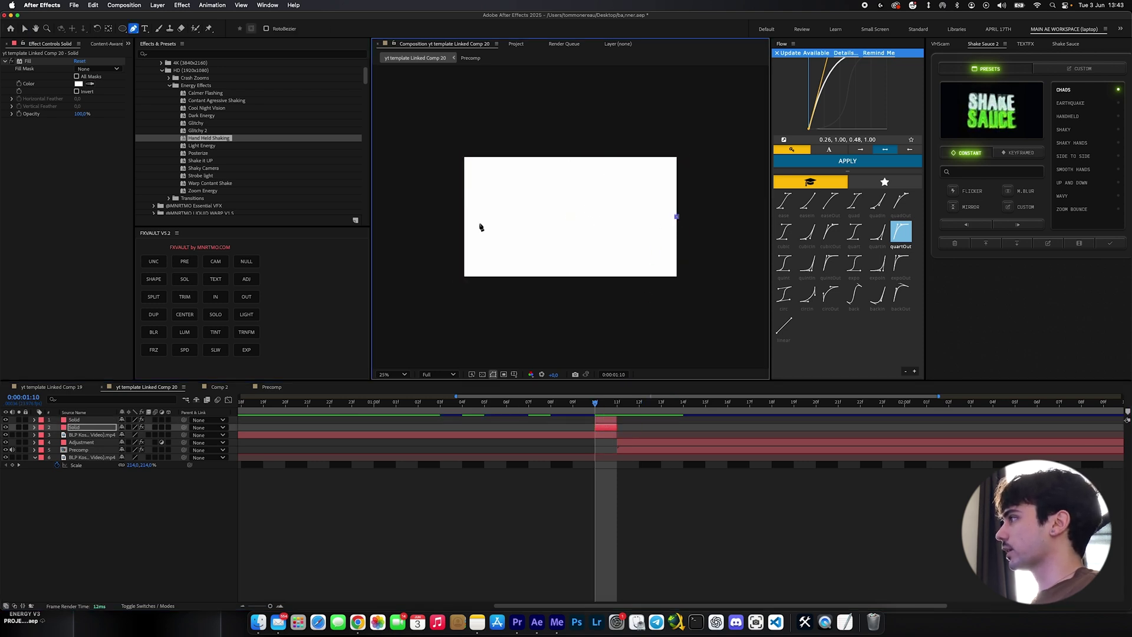
pyautogui.click(452, 217)
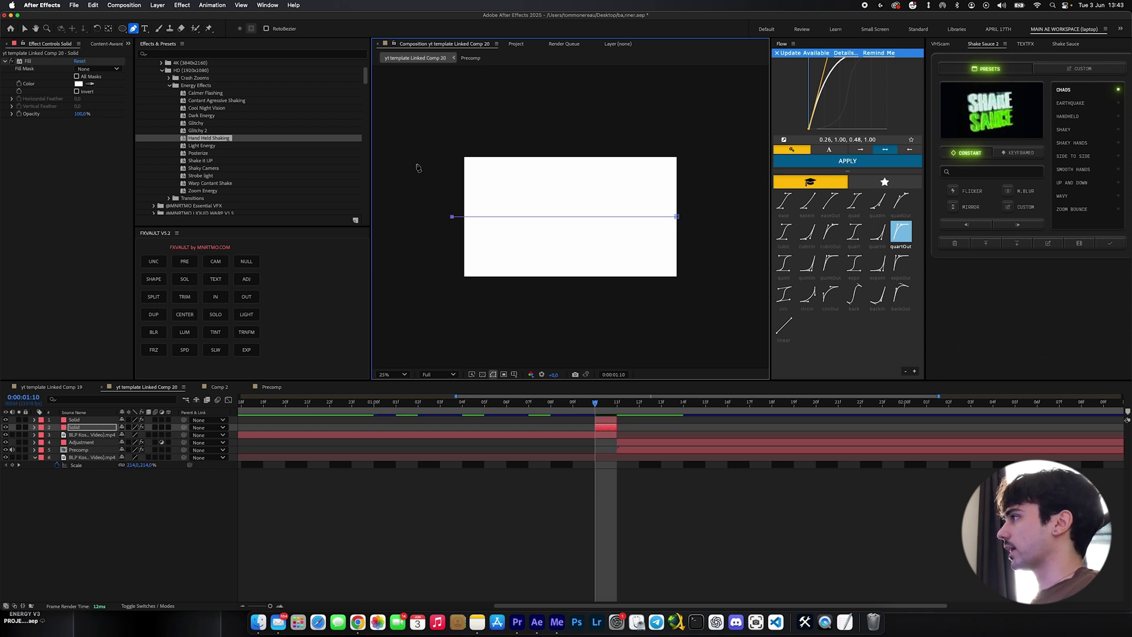
pyautogui.click(433, 119)
pyautogui.click(610, 118)
pyautogui.click(739, 137)
pyautogui.click(698, 214)
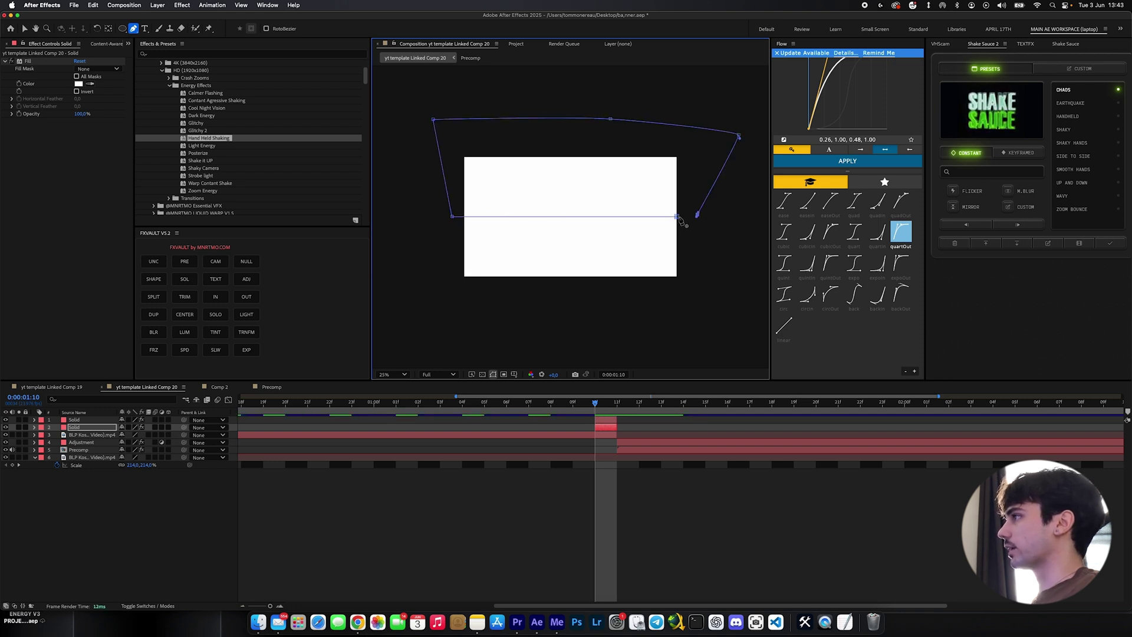
pyautogui.click(677, 217)
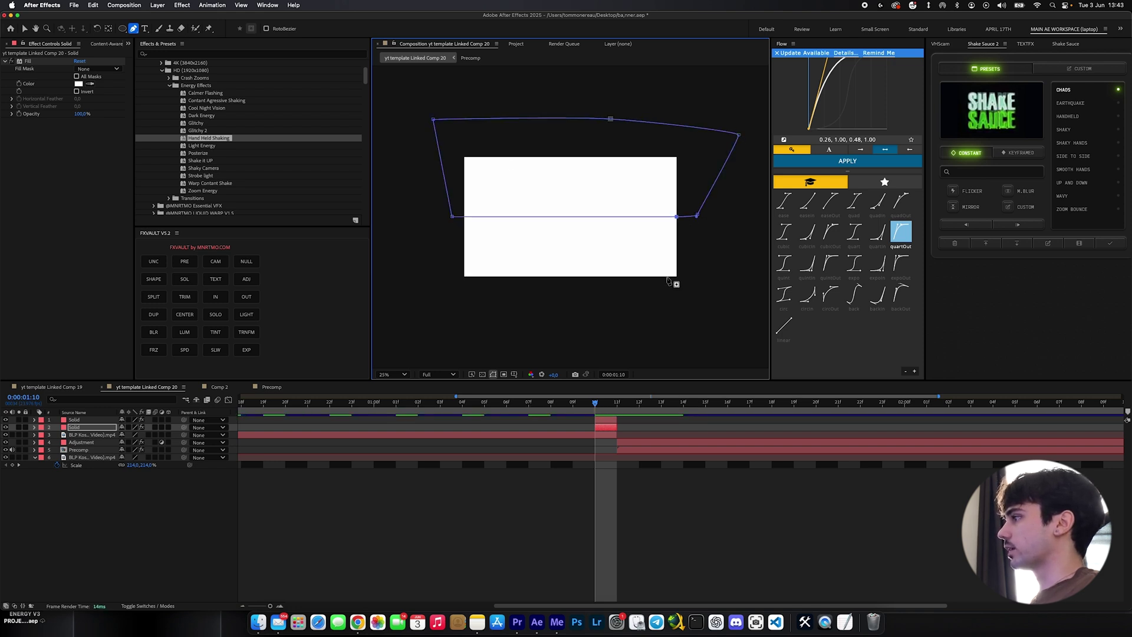
# Step: Mask the other white solid to the bottom half and hide that layer
pyautogui.click(599, 419)
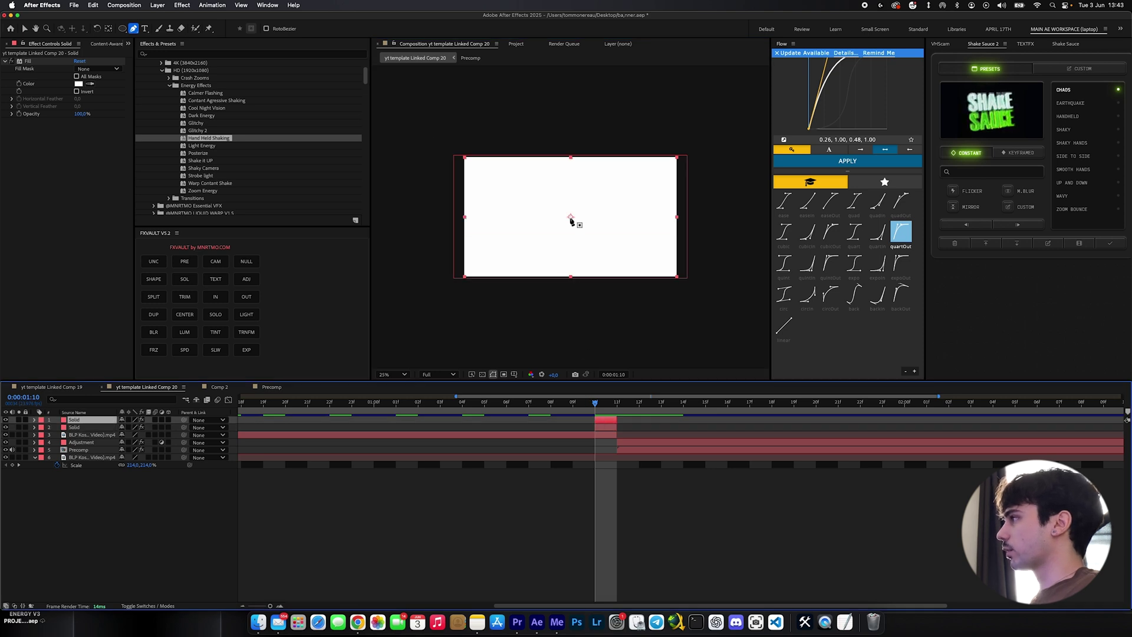
pyautogui.click(677, 216)
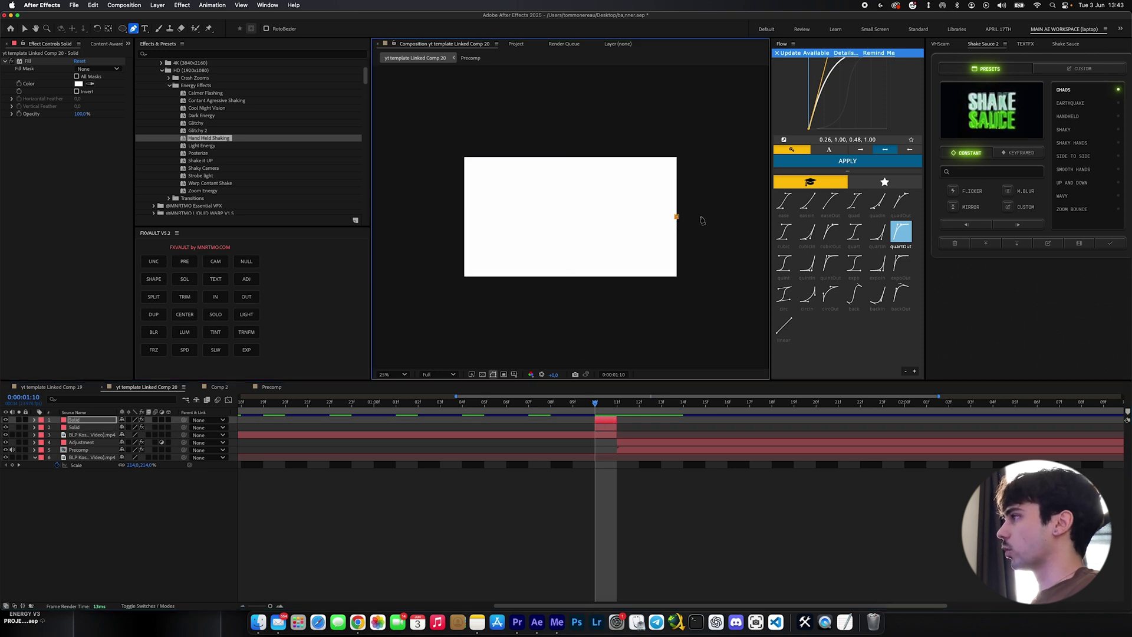
pyautogui.click(707, 217)
pyautogui.click(690, 331)
pyautogui.click(442, 294)
pyautogui.click(431, 215)
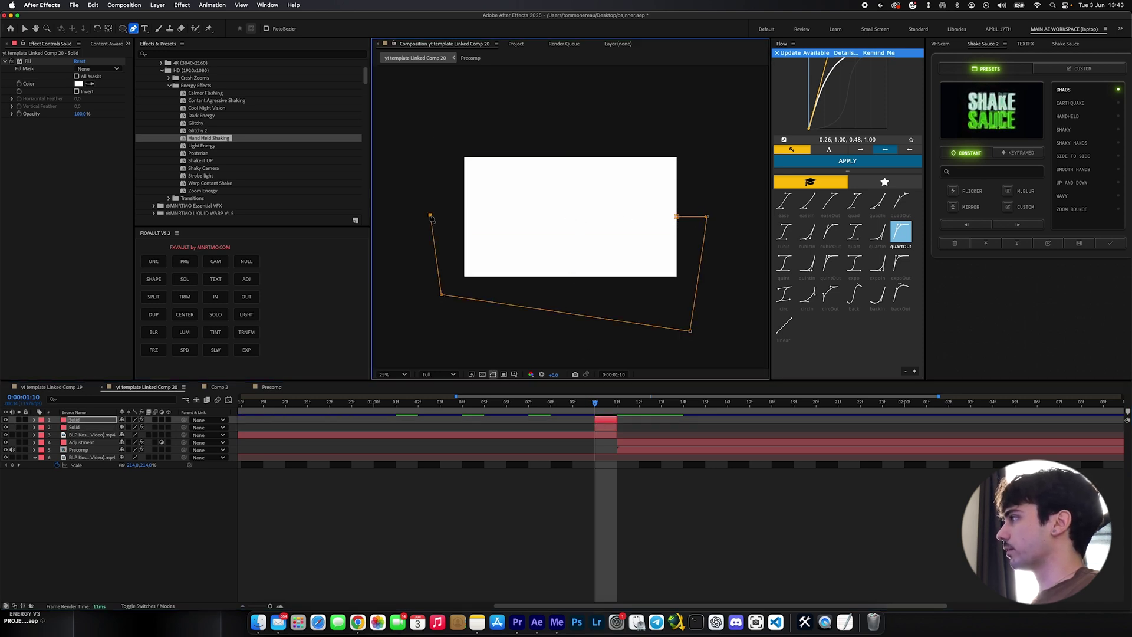
pyautogui.click(677, 217)
pyautogui.click(580, 466)
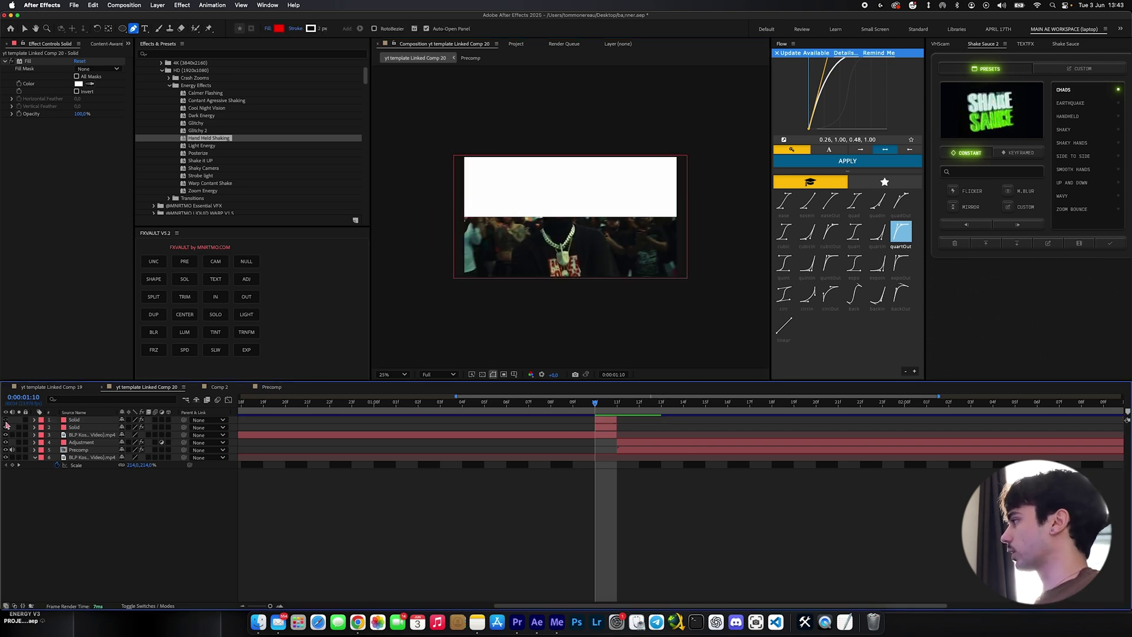
# Step: Shift the top white solid one frame earlier and check the flash frame by frame
pyautogui.press('v')
pyautogui.click(607, 422)
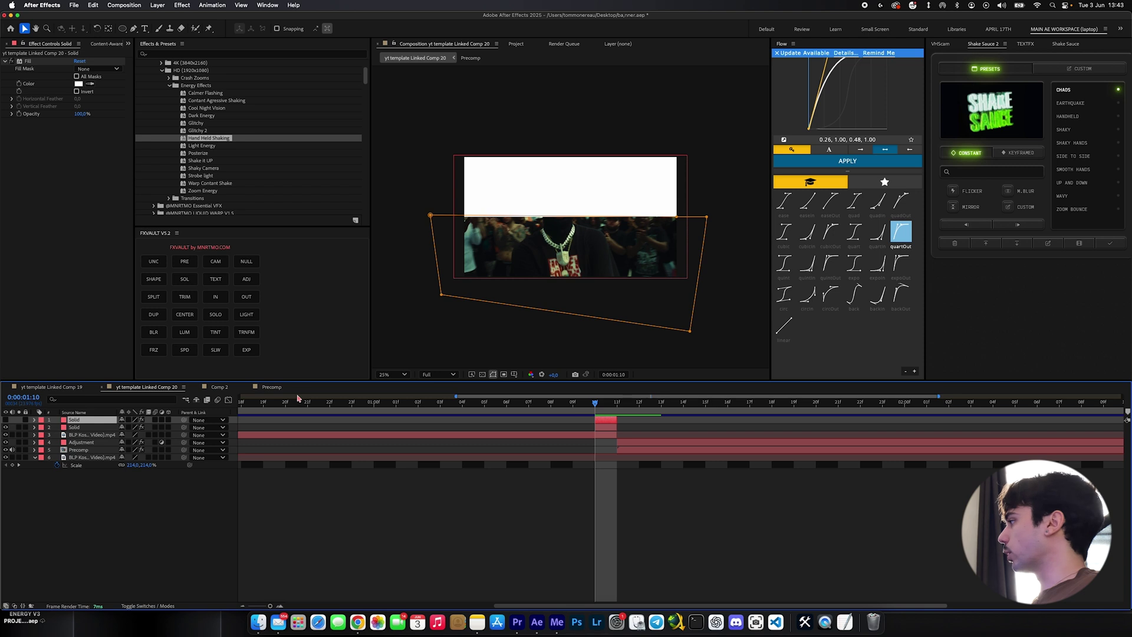
pyautogui.click(5, 420)
pyautogui.click(5, 427)
pyautogui.click(6, 428)
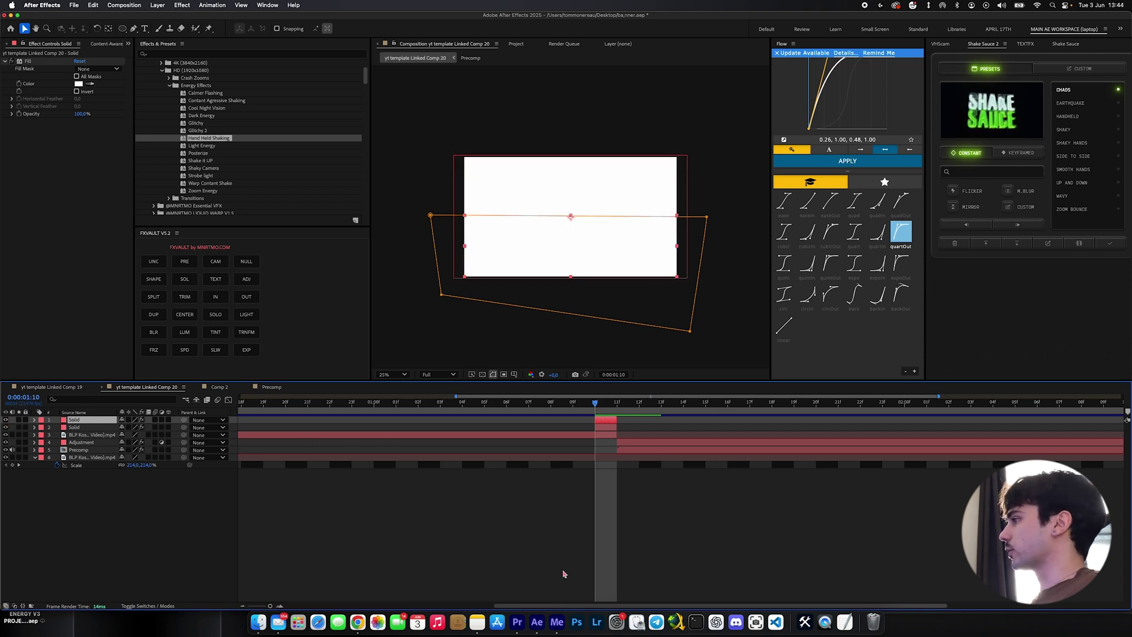
pyautogui.click(563, 574)
pyautogui.moveTo(607, 422)
pyautogui.mouseDown()
pyautogui.moveTo(563, 412)
pyautogui.moveTo(614, 421)
pyautogui.moveTo(608, 431)
pyautogui.mouseUp()
pyautogui.press('pagedown')
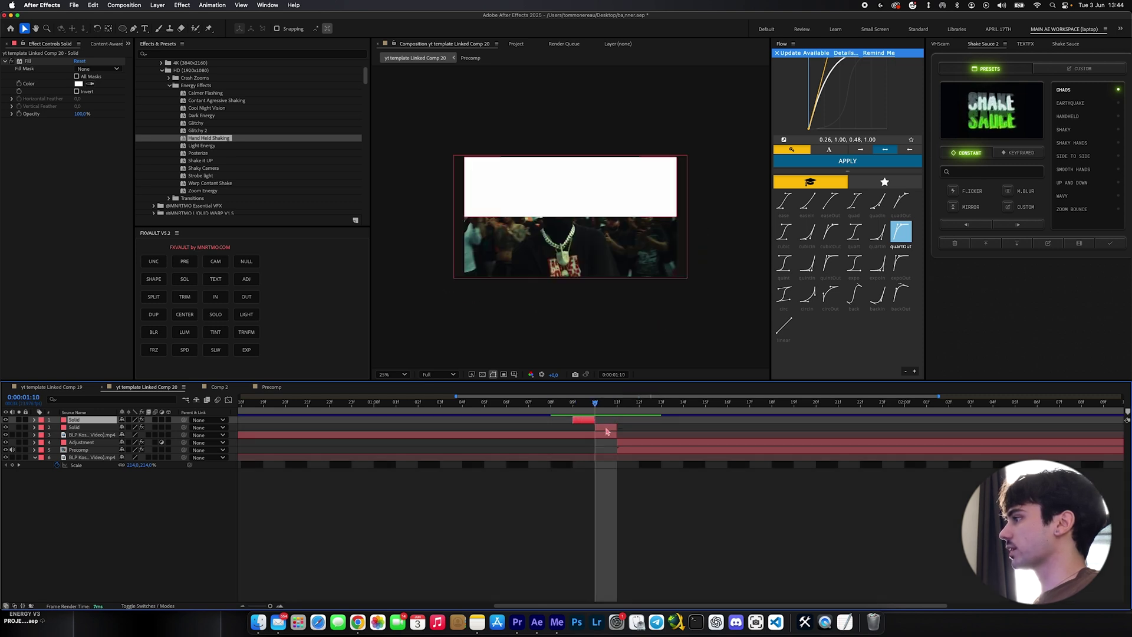
pyautogui.press('pageup')
pyautogui.press('pageup')
# Step: Precompose both white solids into one layer at the cut frame
pyautogui.keyDown('shift'); pyautogui.click(602, 431); pyautogui.keyUp('shift')
pyautogui.press('pagedown')
pyautogui.press('pagedown')
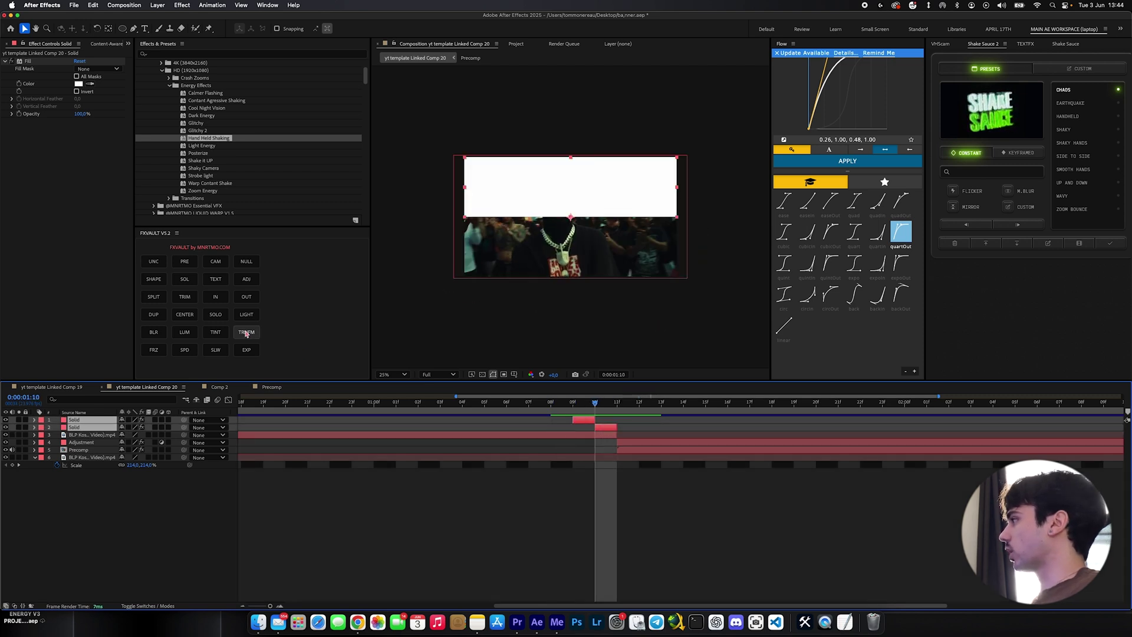
pyautogui.click(185, 261)
pyautogui.hotkey('ctrl', 'space')
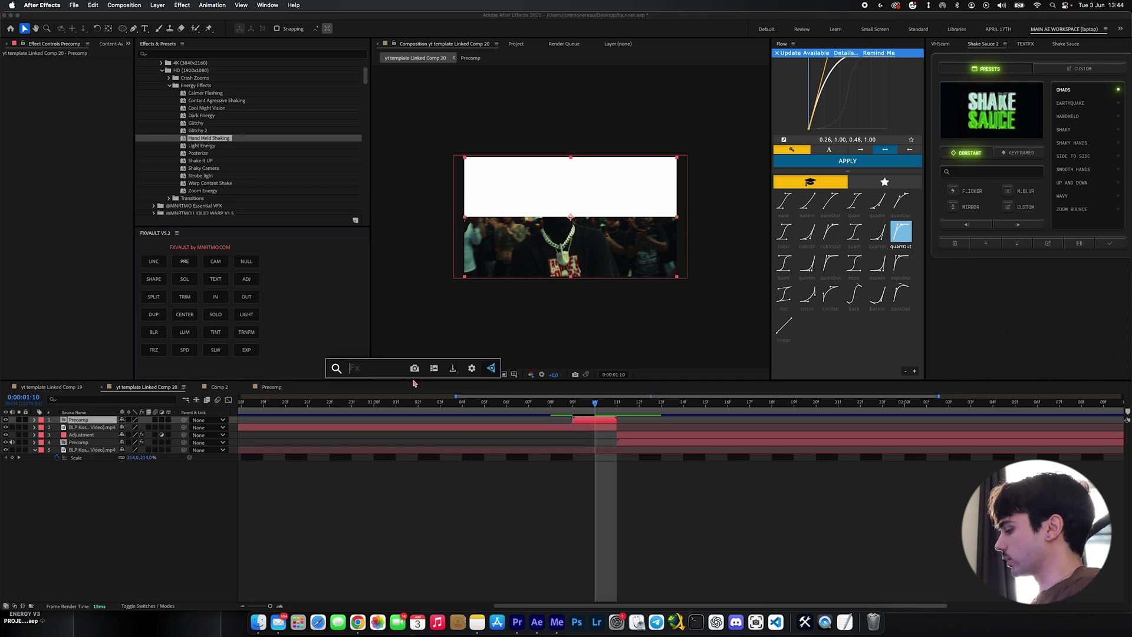
# Step: Apply Gaussian Blur to the Precomp, raise Blurriness to about 147.6, and preview it
pyautogui.write('gaus')
pyautogui.press('Return')
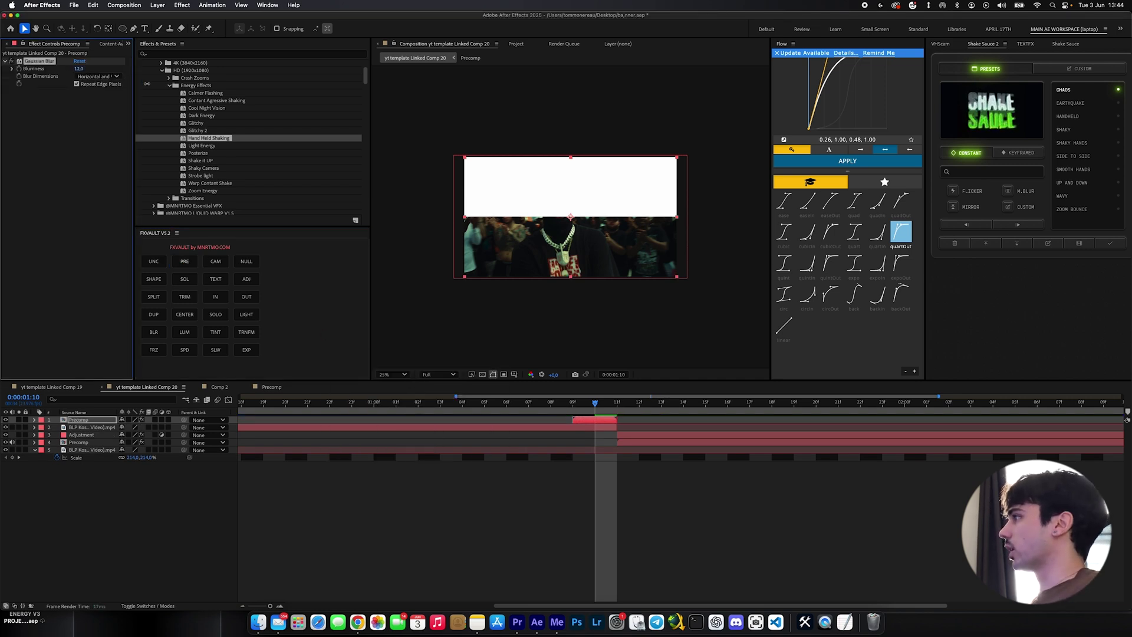
pyautogui.moveTo(253, 125); pyautogui.dragTo(740, 129)
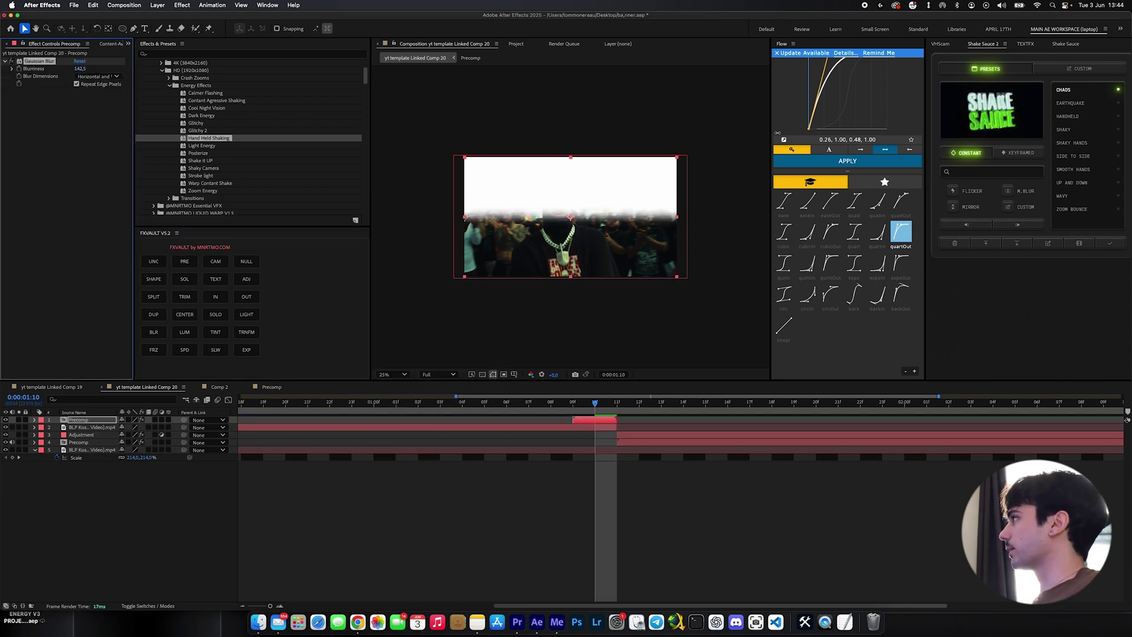
pyautogui.press('space')
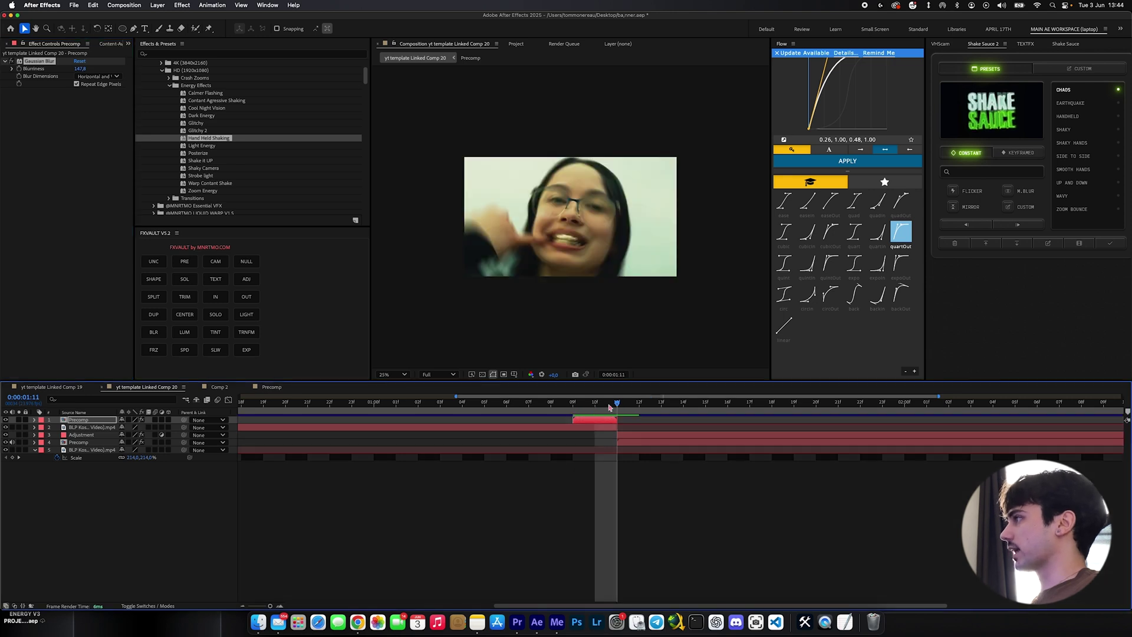
pyautogui.press('space')
pyautogui.press('space')
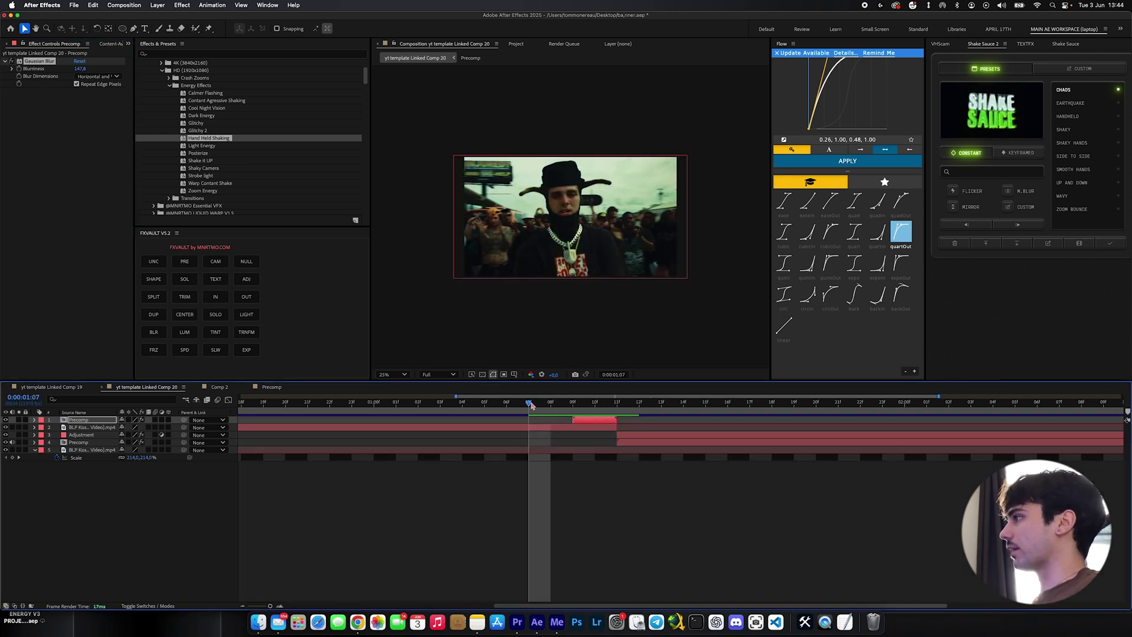
pyautogui.press('space')
# Step: Add Deep Glow and Glow to the Precomp, then return the playhead to 01:09
pyautogui.hotkey('ctrl', 'space')
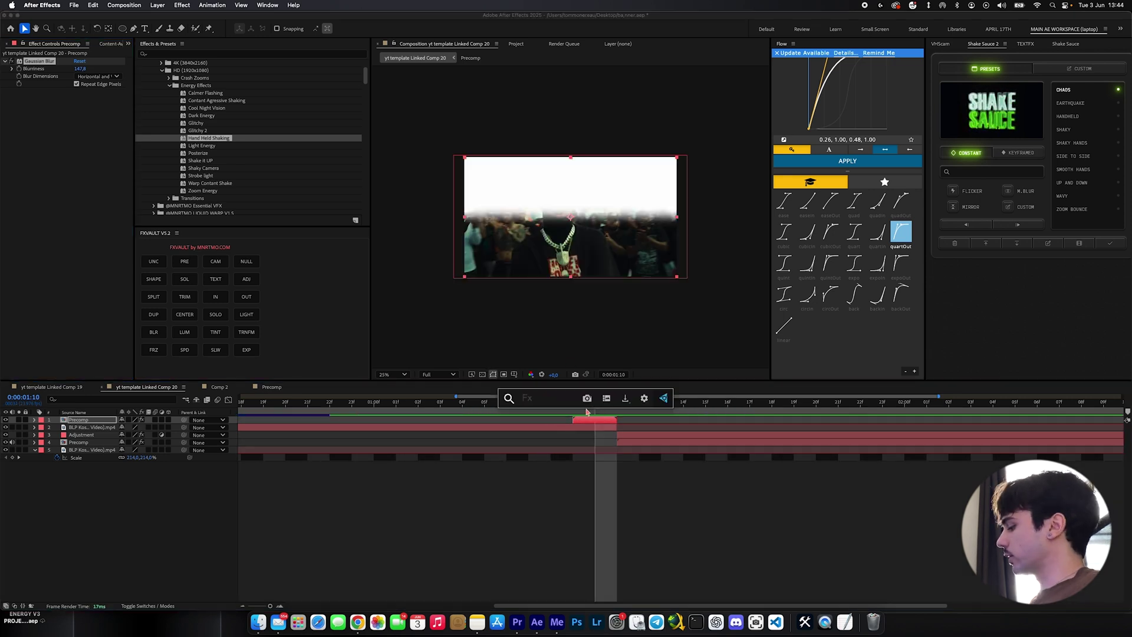
pyautogui.write('deep')
pyautogui.press('Return')
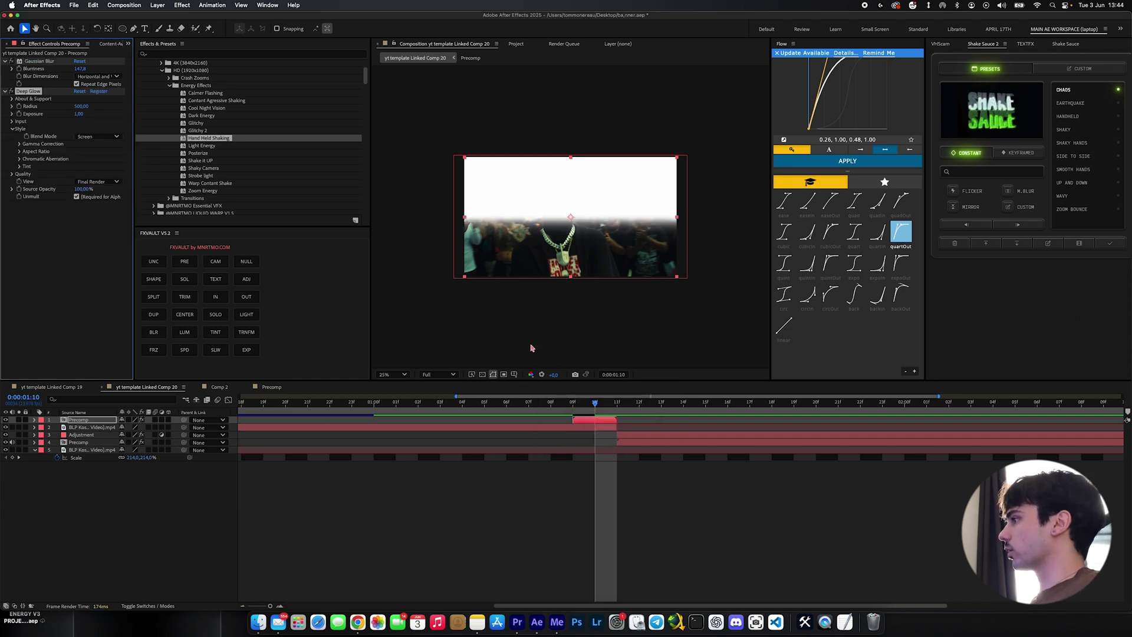
pyautogui.hotkey('ctrl', 'space')
pyautogui.write('glow')
pyautogui.press('Return')
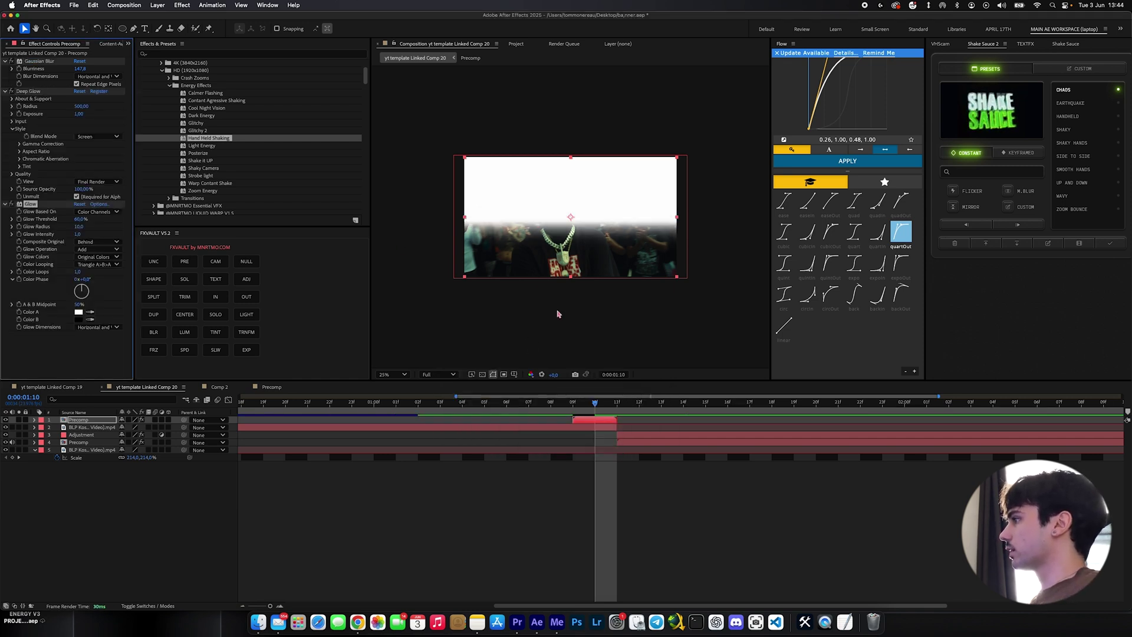
pyautogui.click(571, 405)
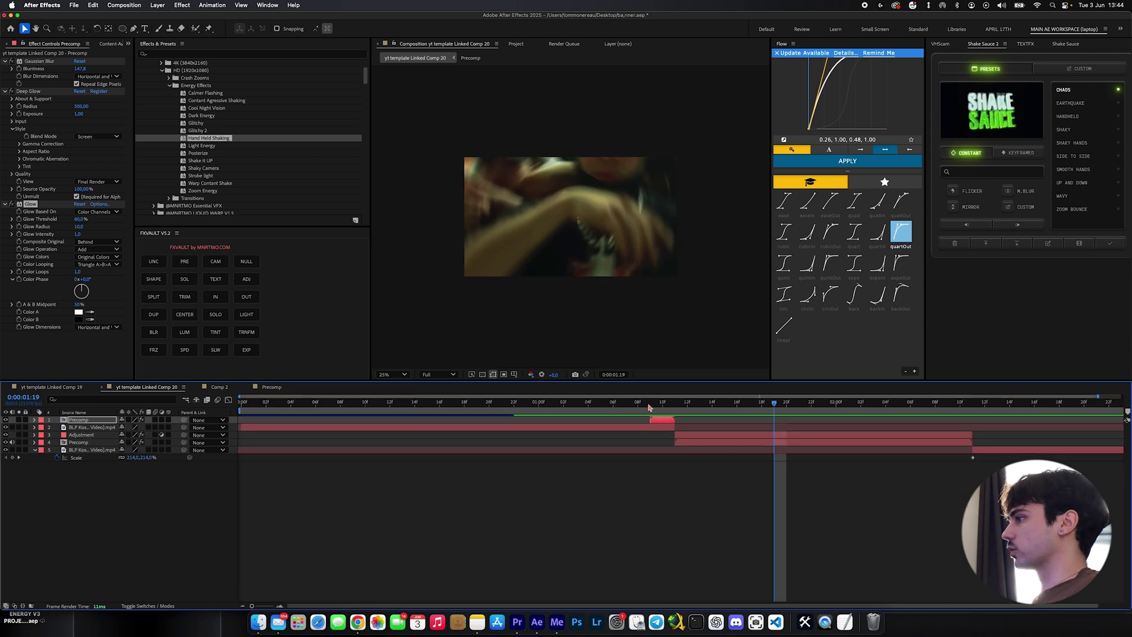
pyautogui.click(650, 405)
# Step: Add an adjustment layer above the footage that starts at 01:04, deleting the earlier piece
pyautogui.click(655, 427)
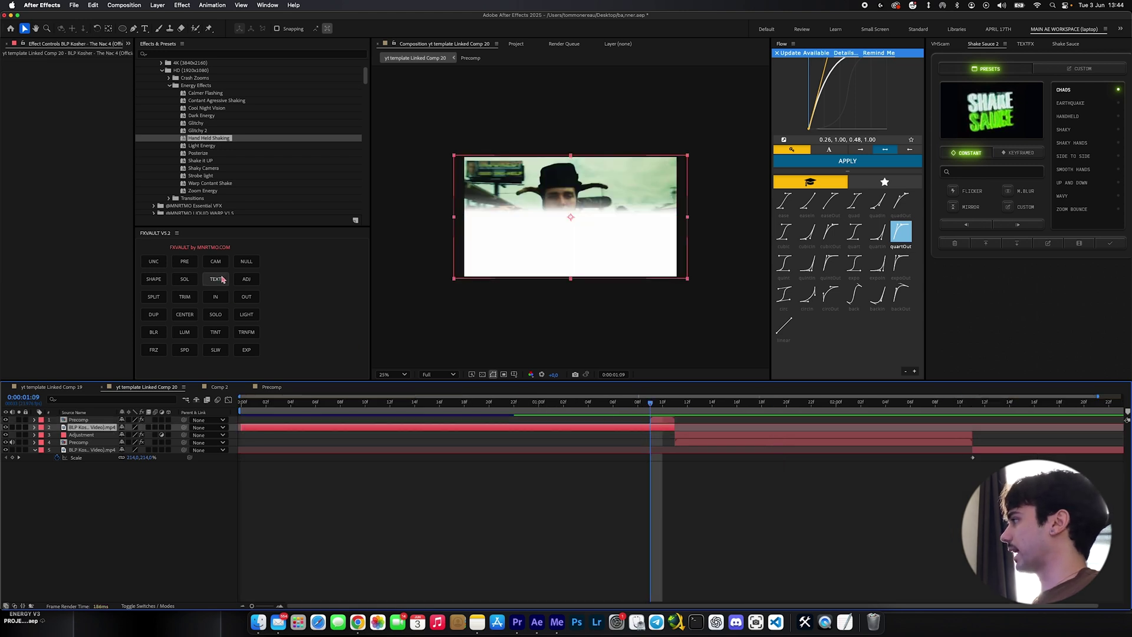
pyautogui.click(246, 279)
pyautogui.press('pageup')
pyautogui.press('pageup')
pyautogui.press('pageup')
pyautogui.press('pageup')
pyautogui.press('pageup')
pyautogui.press('super+shift+d')
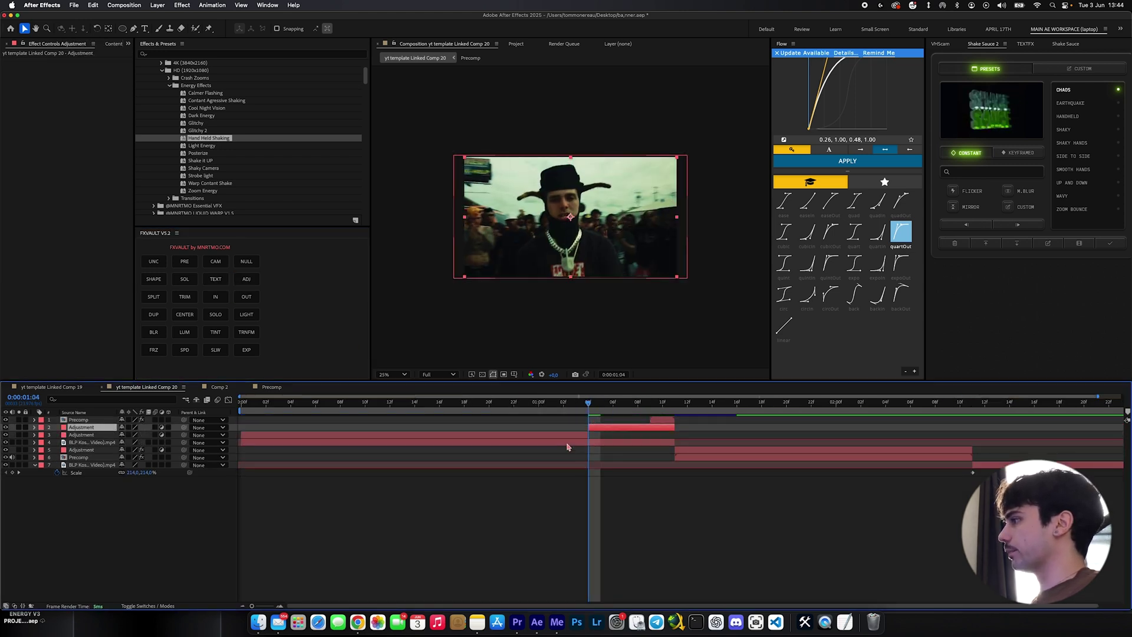
pyautogui.click(566, 437)
pyautogui.press('Delete')
pyautogui.moveTo(634, 408); pyautogui.dragTo(598, 411)
# Step: Apply Exposure to the adjustment layer and keyframe it from 01:04 up to 2.68 at 01:09
pyautogui.click(600, 428)
pyautogui.hotkey('ctrl', 'space')
pyautogui.write('expo')
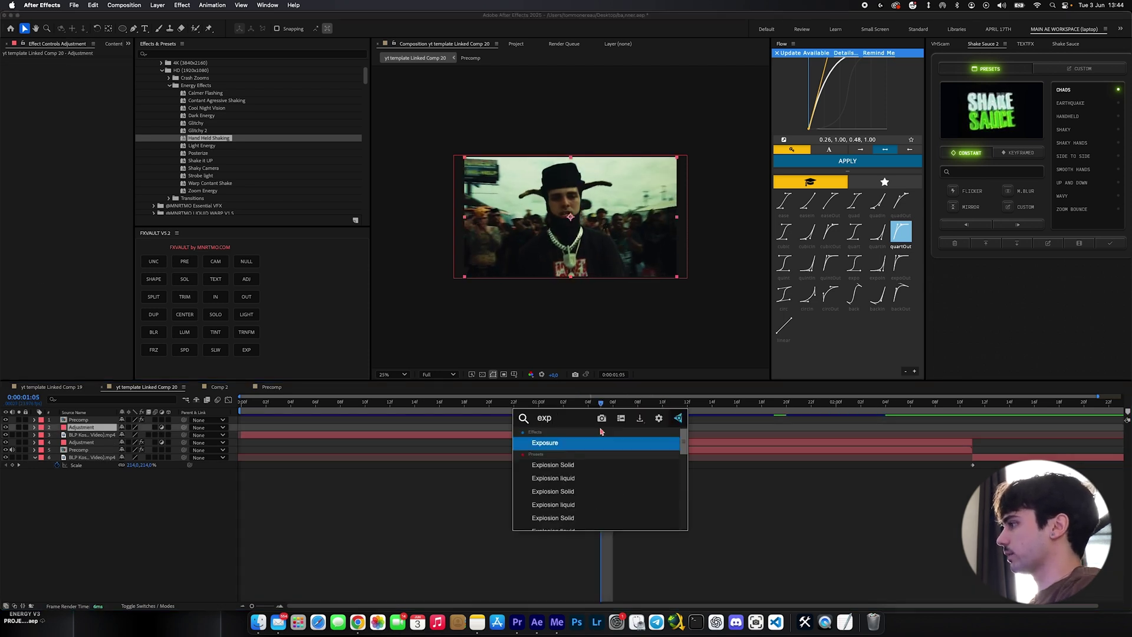
pyautogui.press('Return')
pyautogui.click(653, 408)
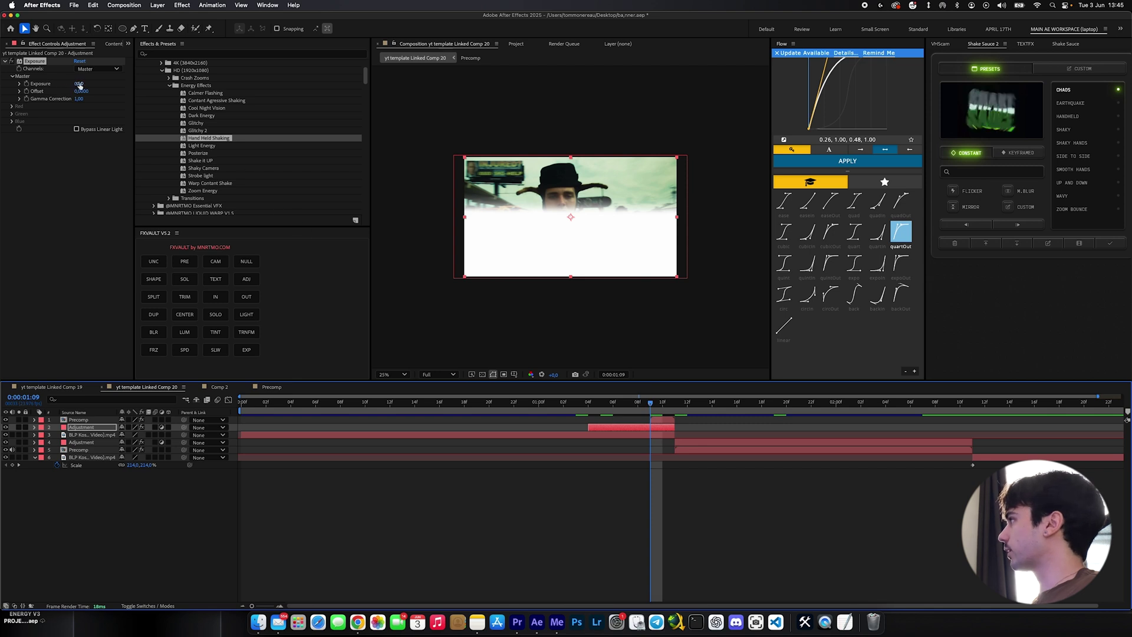
pyautogui.moveTo(80, 84); pyautogui.dragTo(203, 86)
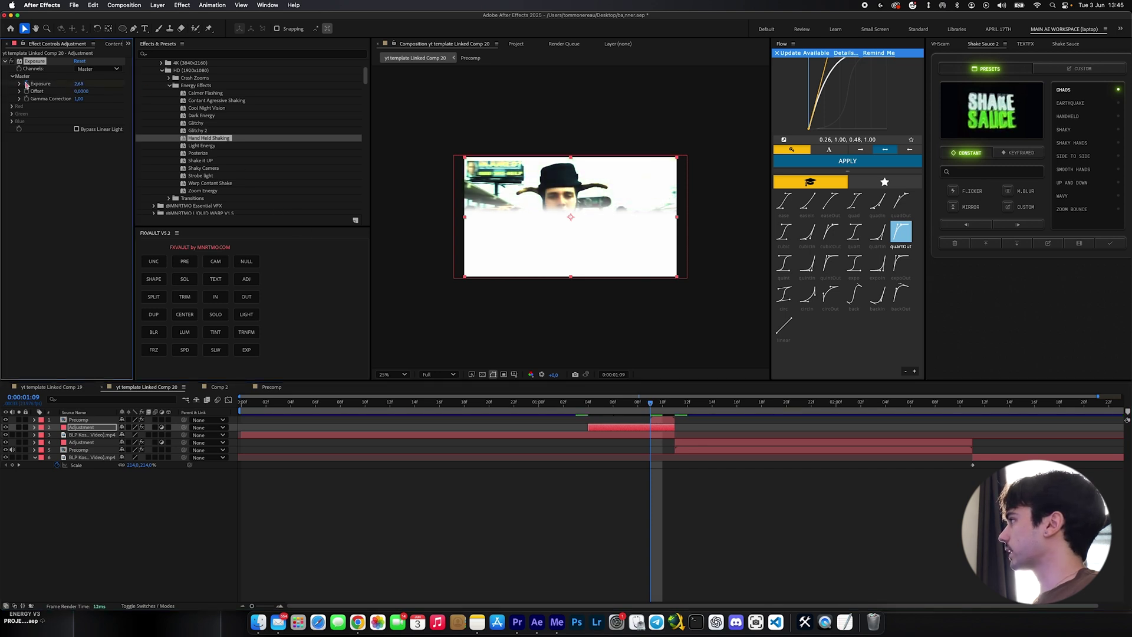
pyautogui.click(584, 408)
pyautogui.click(82, 84)
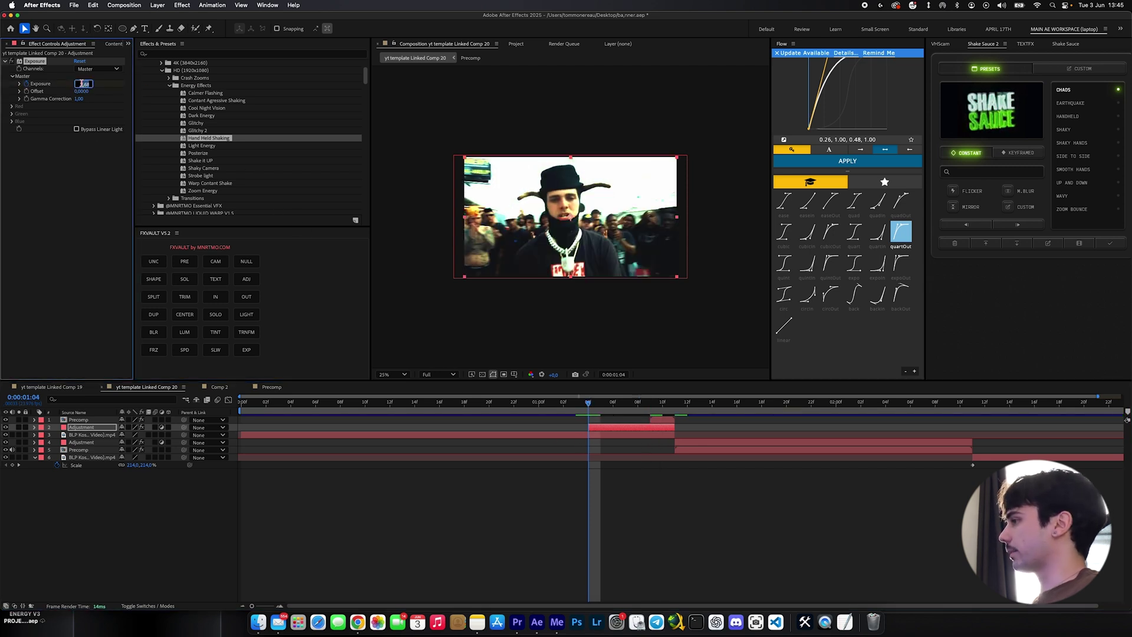
pyautogui.press('Return')
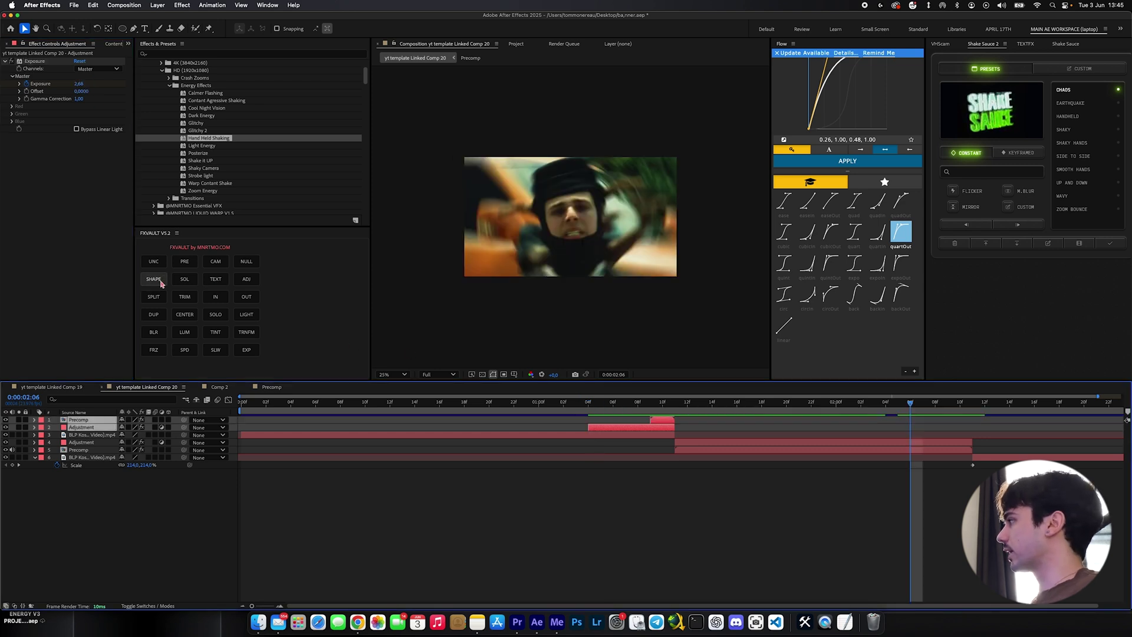
# Step: Duplicate the Precomp and adjustment layers and move the copies to the later cut
pyautogui.click(155, 313)
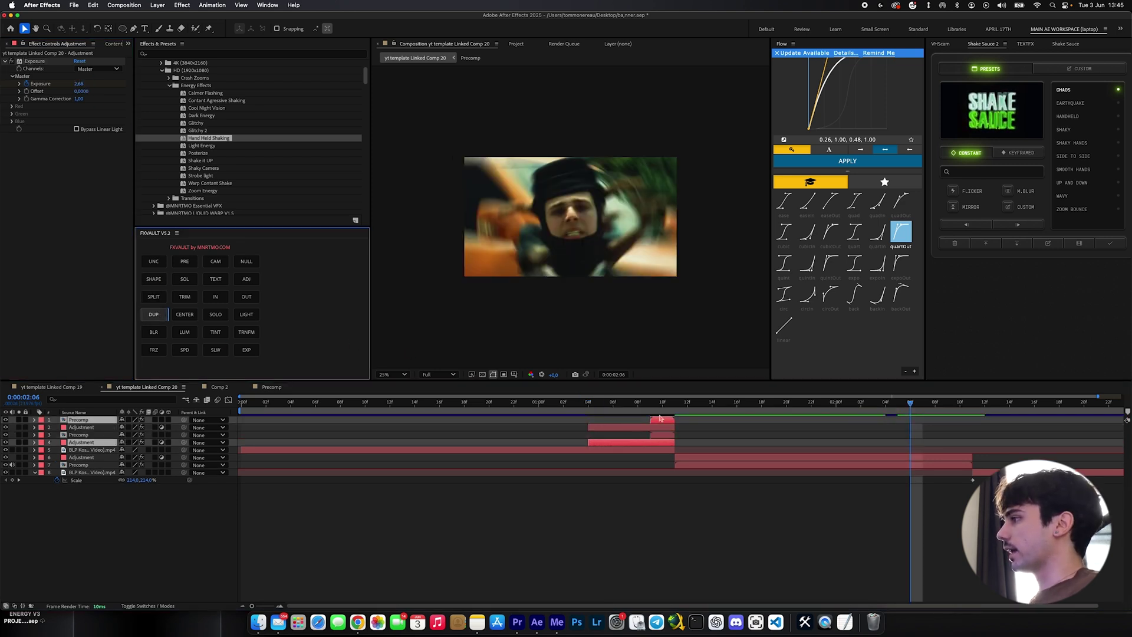
pyautogui.moveTo(661, 419); pyautogui.dragTo(1008, 445)
pyautogui.click(978, 430)
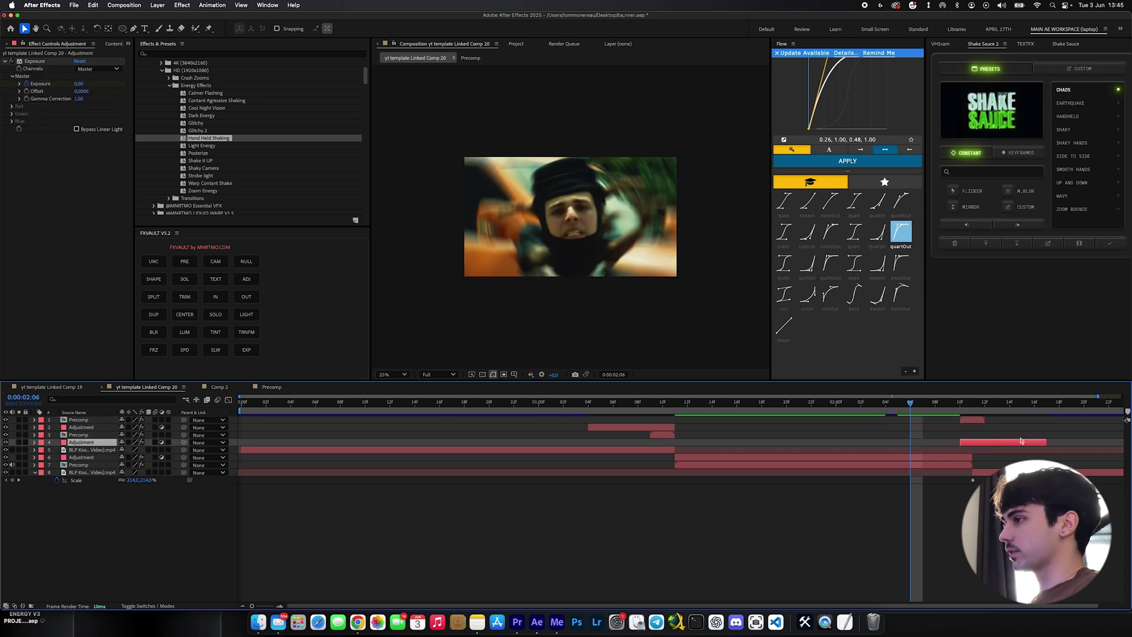
# Step: Stretch the copy's 2.68 Exposure keyframe to the layer's end and preview the second flash
pyautogui.press('u')
pyautogui.click(961, 458)
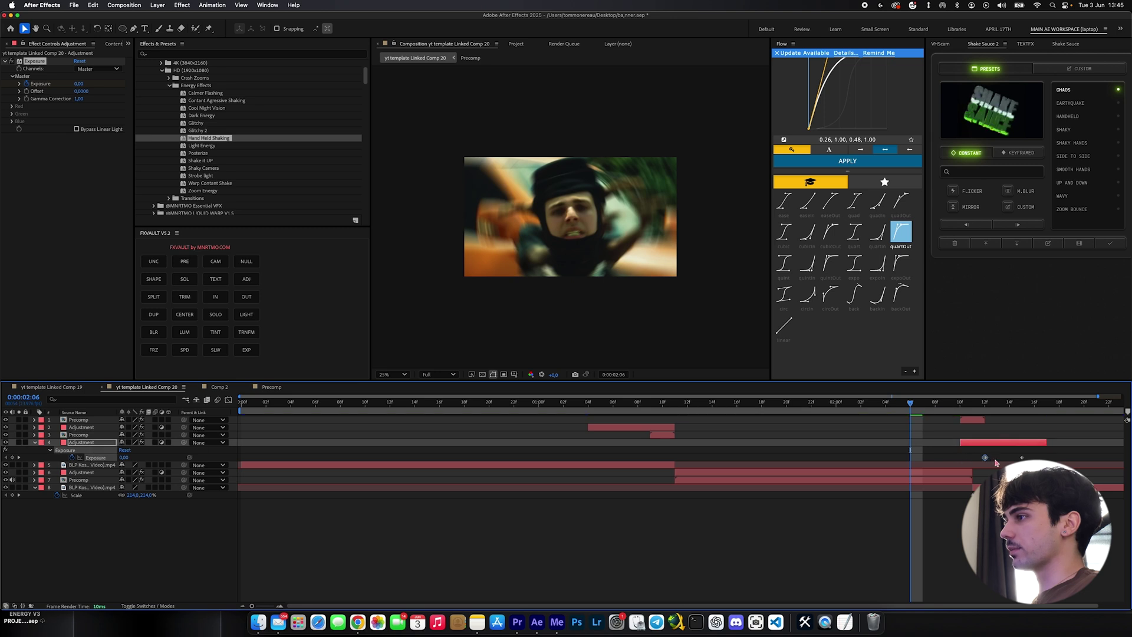
pyautogui.moveTo(997, 458); pyautogui.dragTo(1047, 458)
pyautogui.press('space')
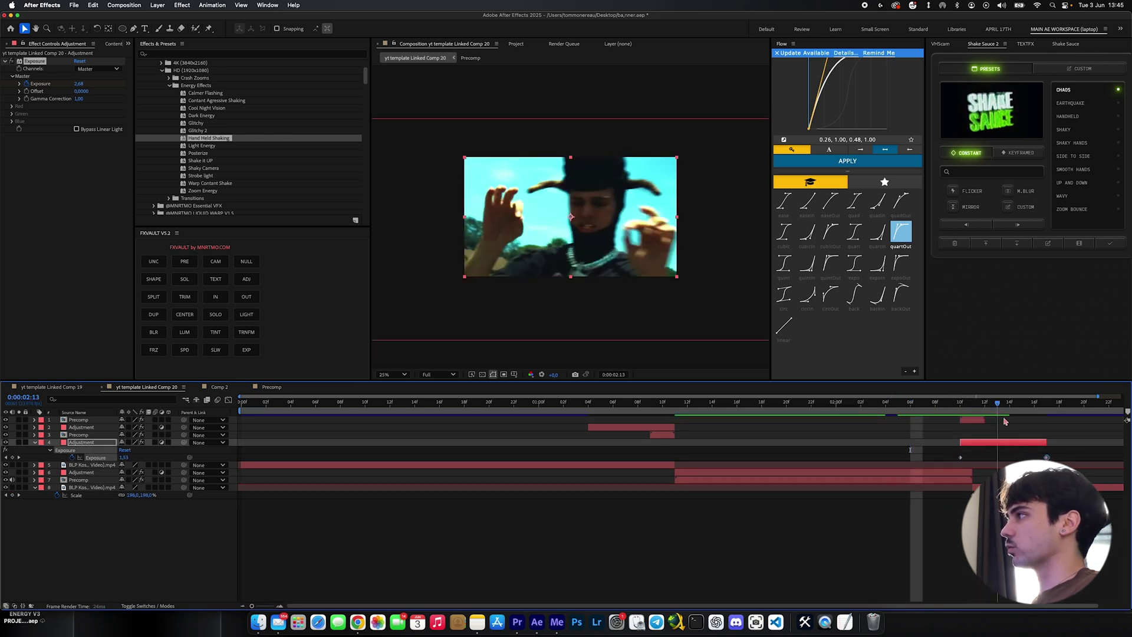
pyautogui.moveTo(705, 420); pyautogui.dragTo(458, 410)
pyautogui.moveTo(787, 443); pyautogui.dragTo(876, 444)
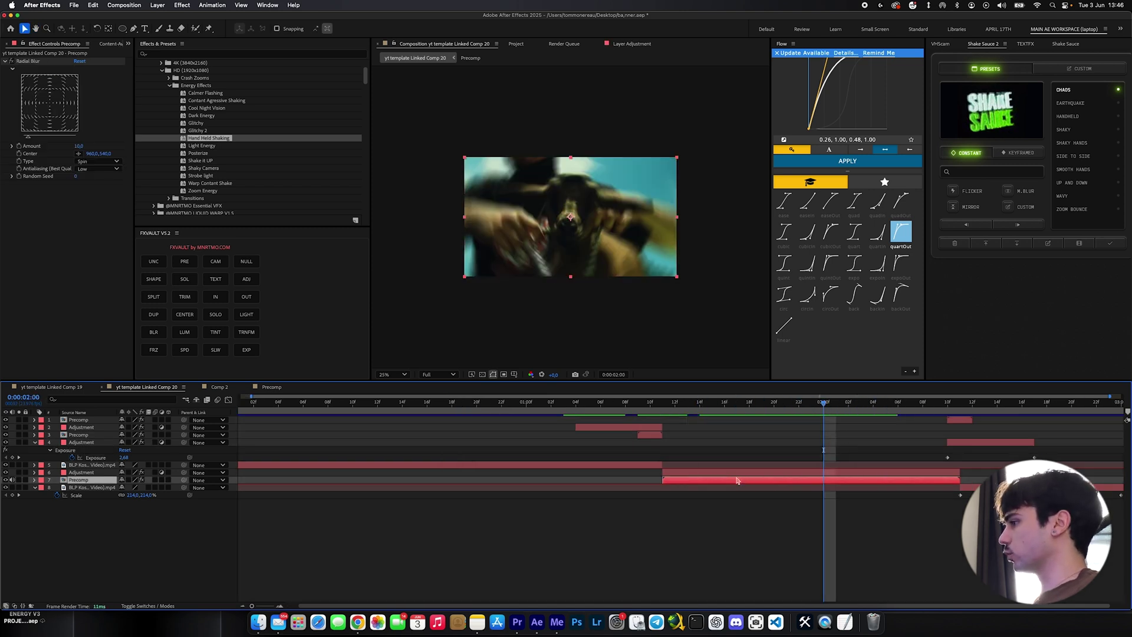
# Step: Duplicate the Precomp layer and delete the Radial Blur from the copy
pyautogui.press('super+d')
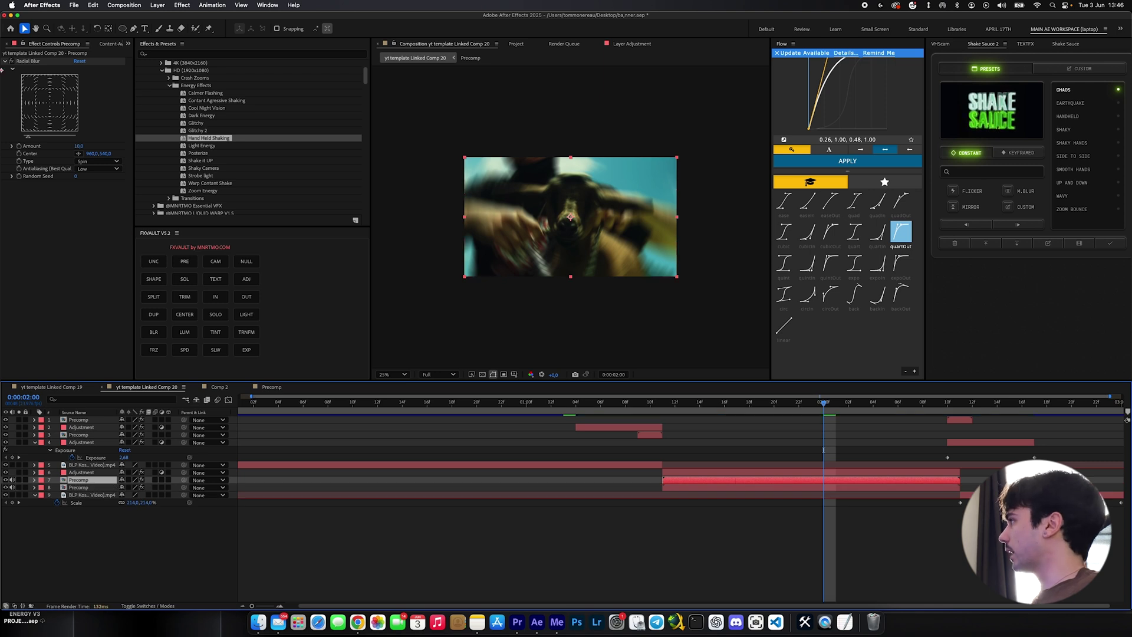
pyautogui.click(25, 62)
pyautogui.press('Delete')
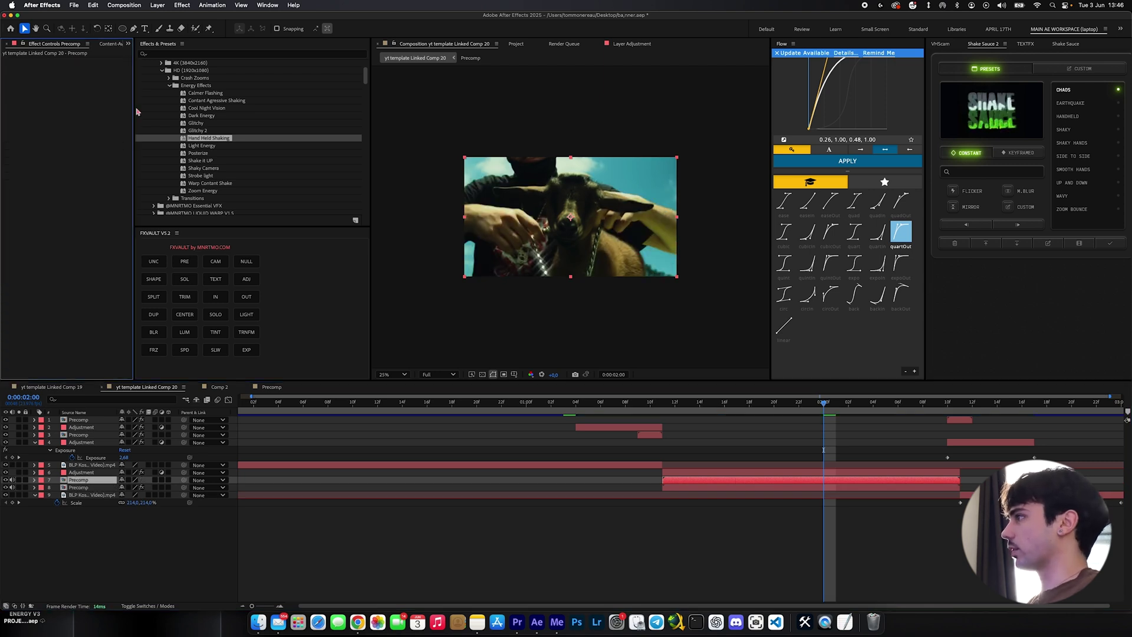
# Step: Draw an elliptical mask around the girl's face at 0:00:01:12
pyautogui.moveTo(809, 403); pyautogui.dragTo(675, 403)
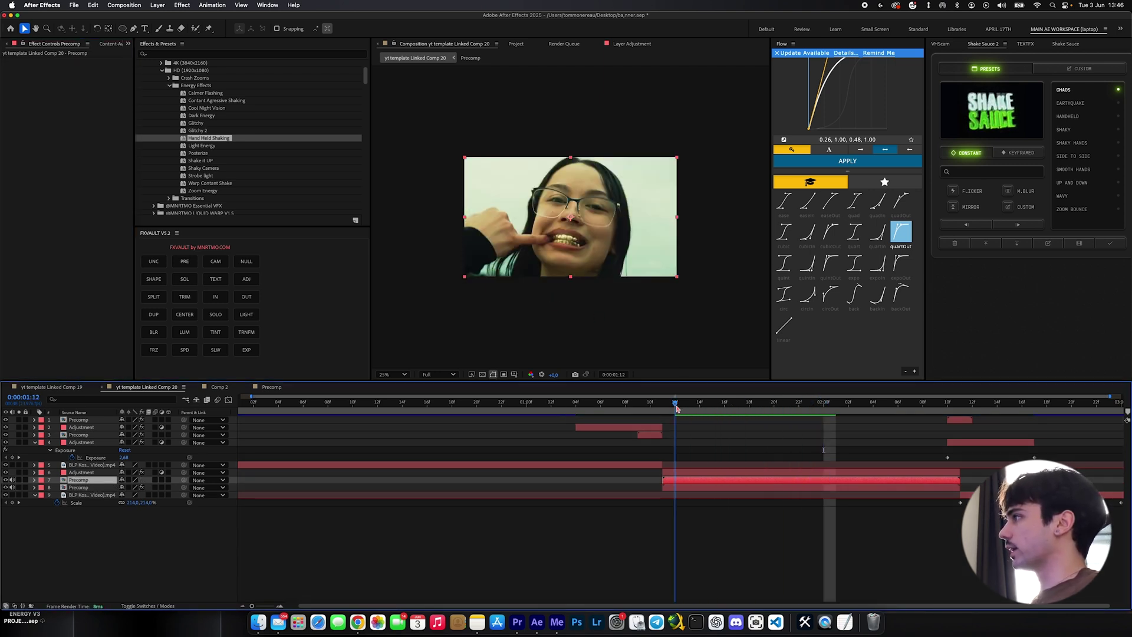
pyautogui.click(122, 28)
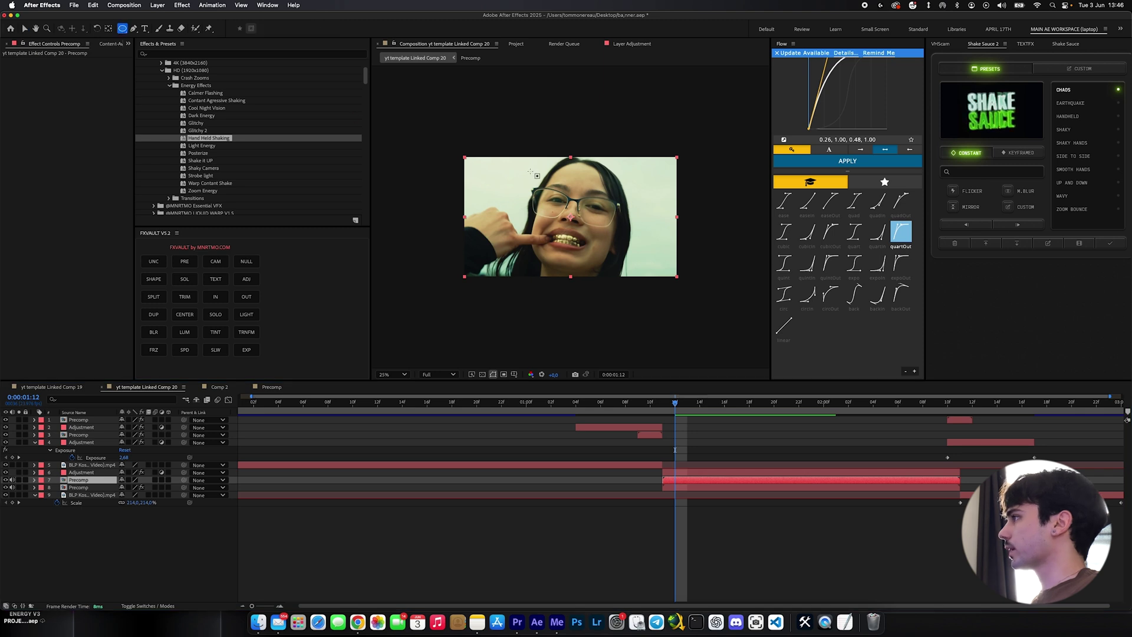
pyautogui.moveTo(530, 172); pyautogui.dragTo(616, 257)
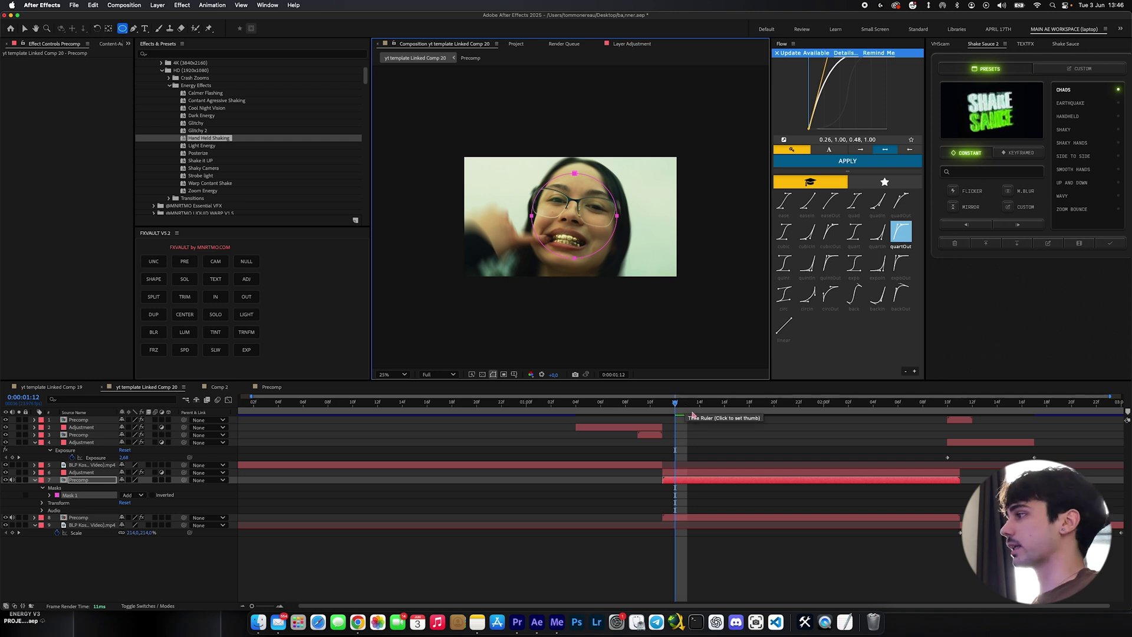
# Step: Toggle the masked Precomp layer's visibility at 1:19 to compare the face mask
pyautogui.moveTo(687, 413); pyautogui.dragTo(762, 407)
pyautogui.click(83, 479)
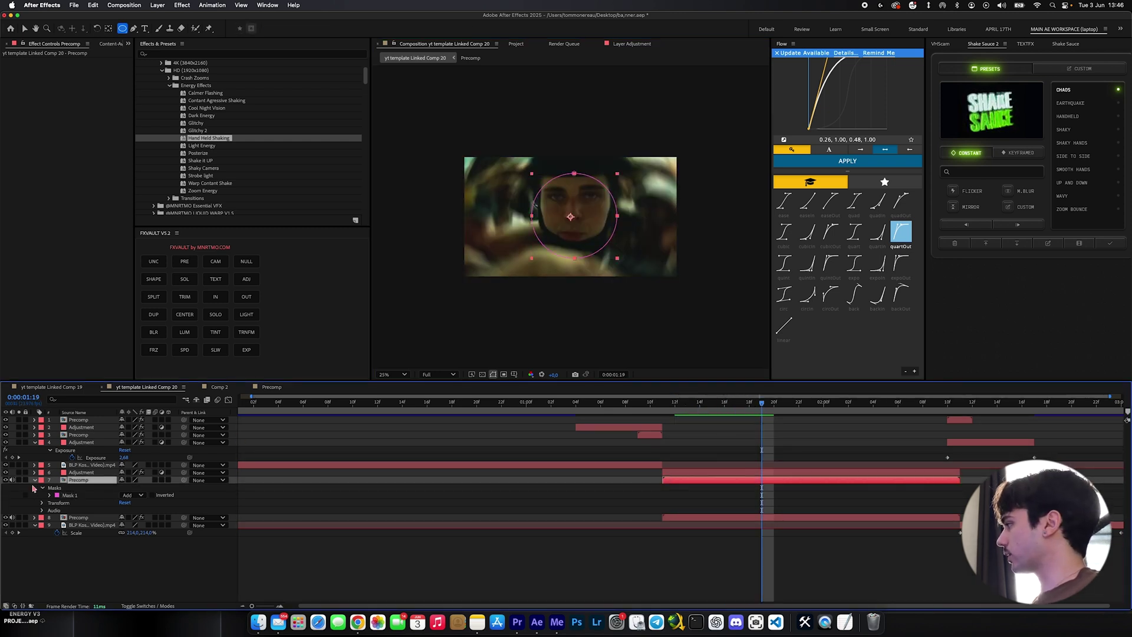
pyautogui.click(6, 480)
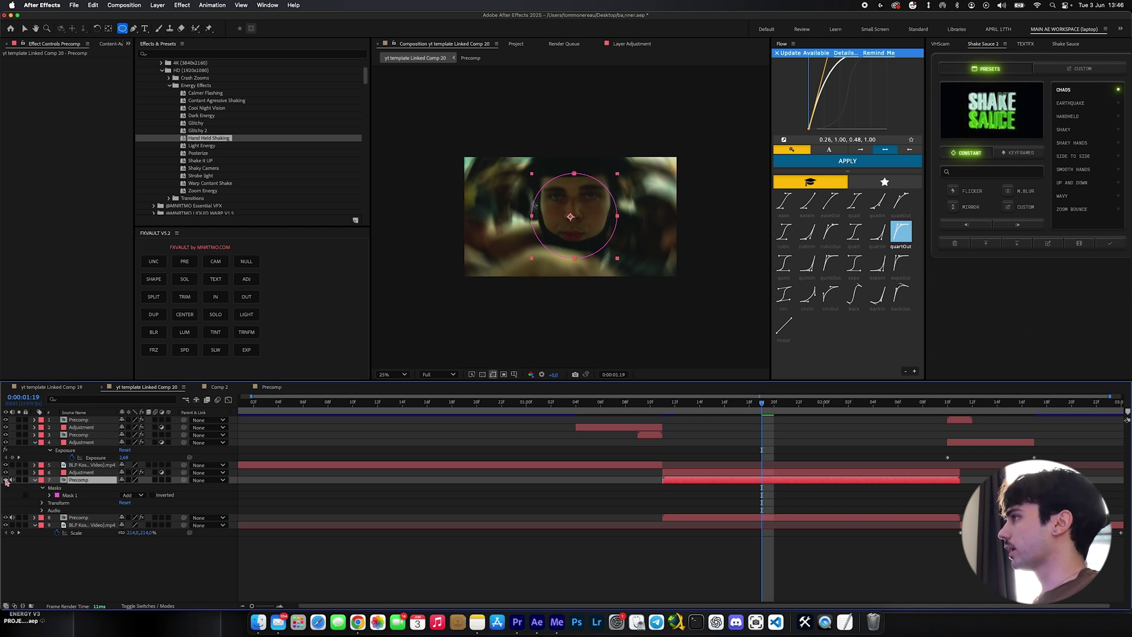
pyautogui.click(6, 481)
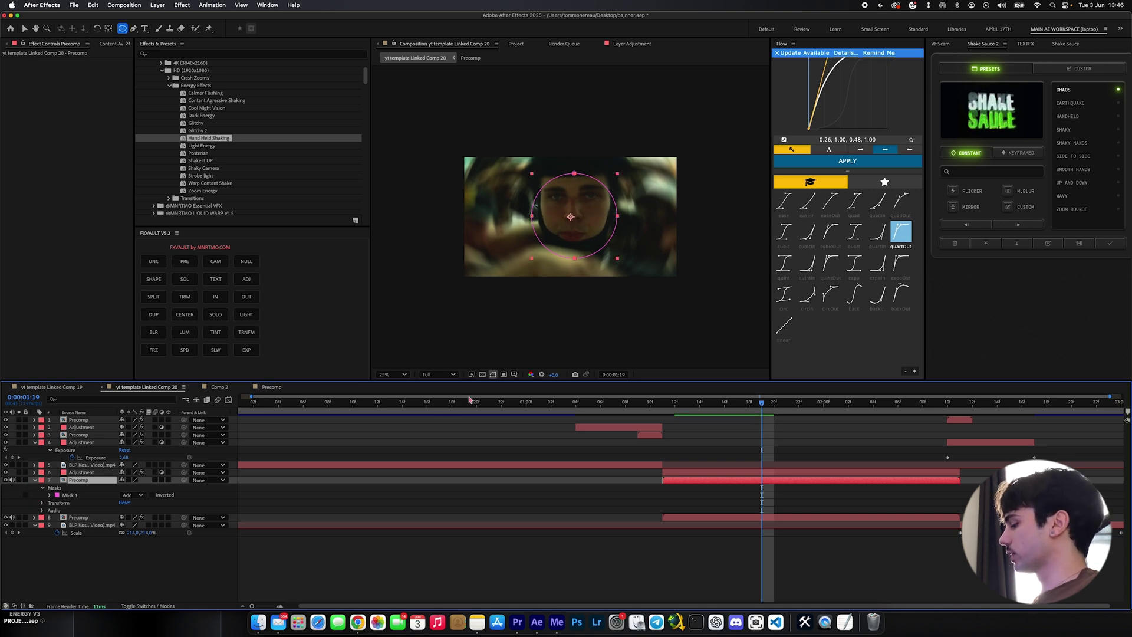
pyautogui.press('v')
pyautogui.click(634, 332)
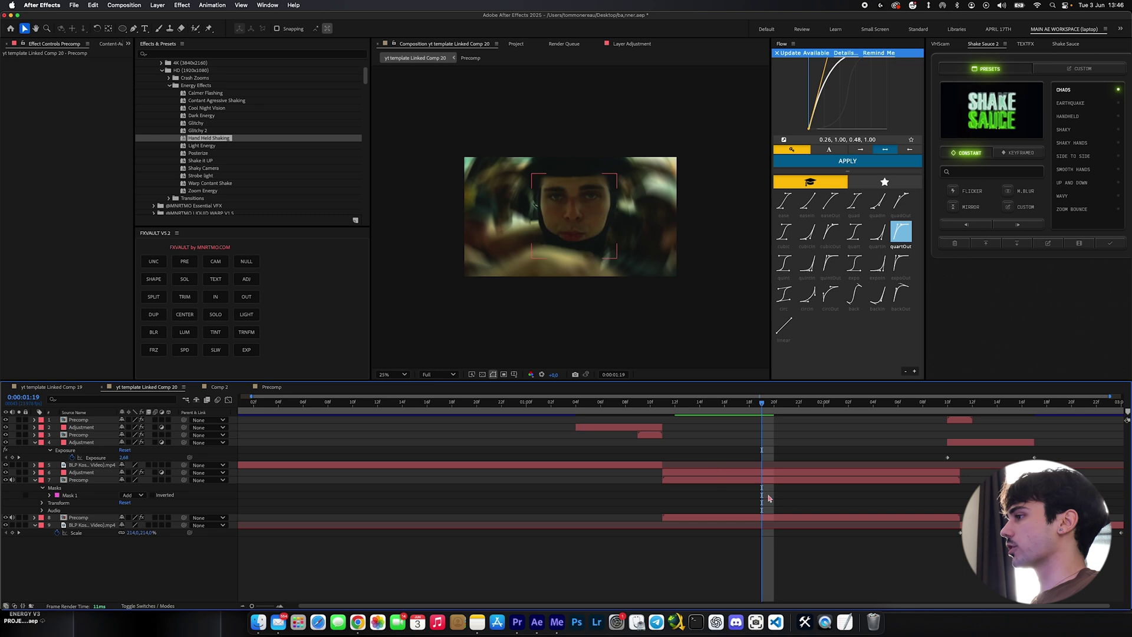
# Step: Feather Mask 1 on the Precomp to about 86 pixels and check the result
pyautogui.click(767, 480)
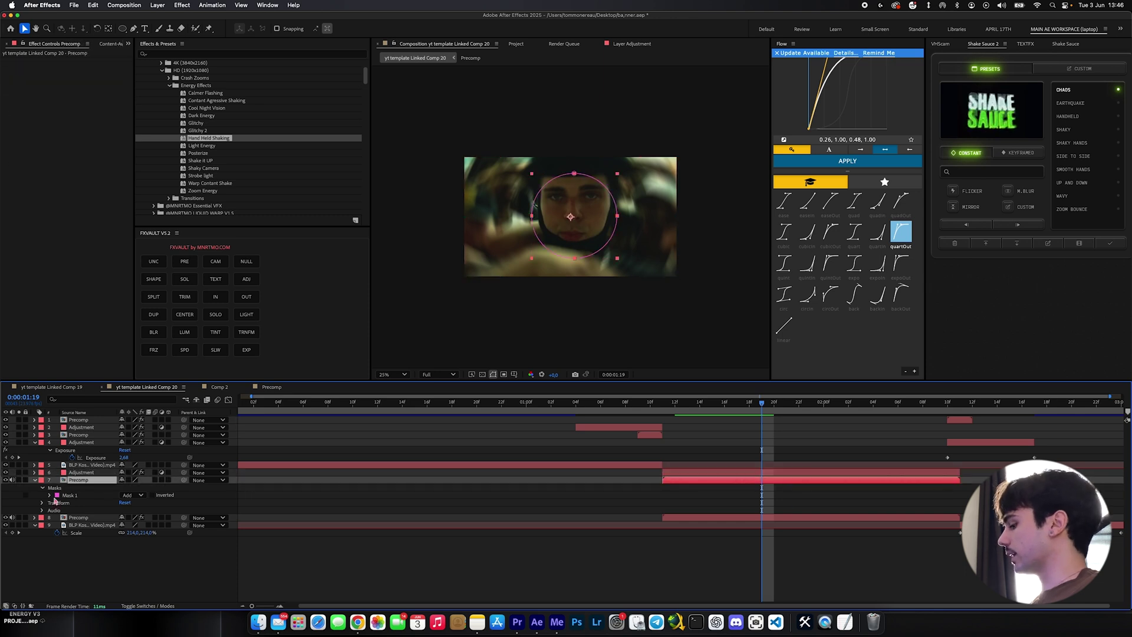
pyautogui.press('m')
pyautogui.press('m')
pyautogui.press('m')
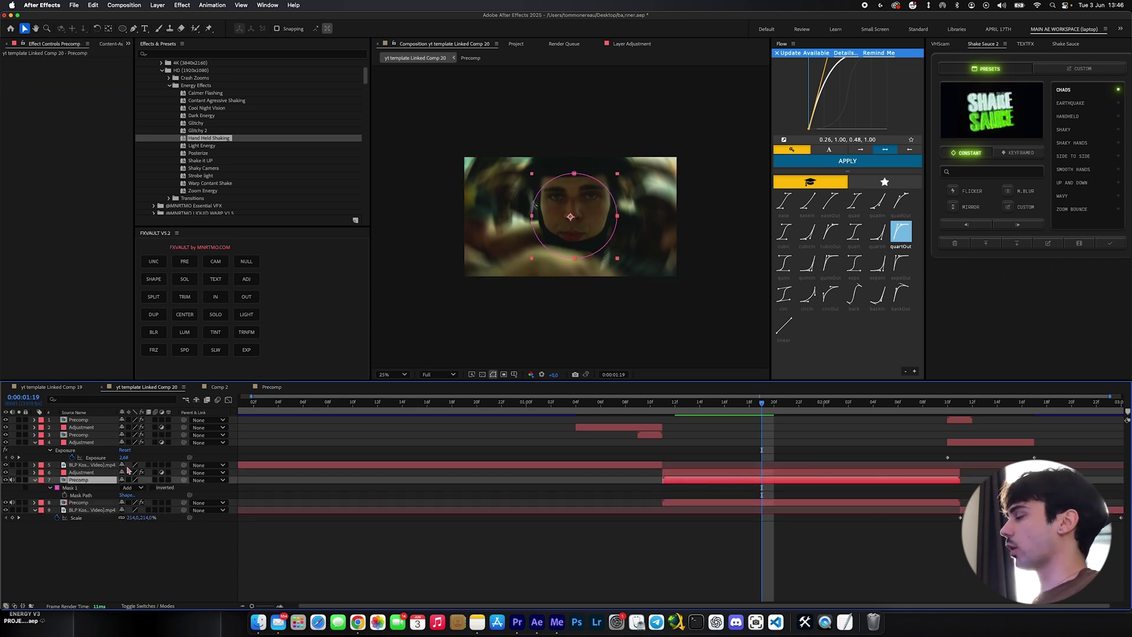
pyautogui.click(52, 490)
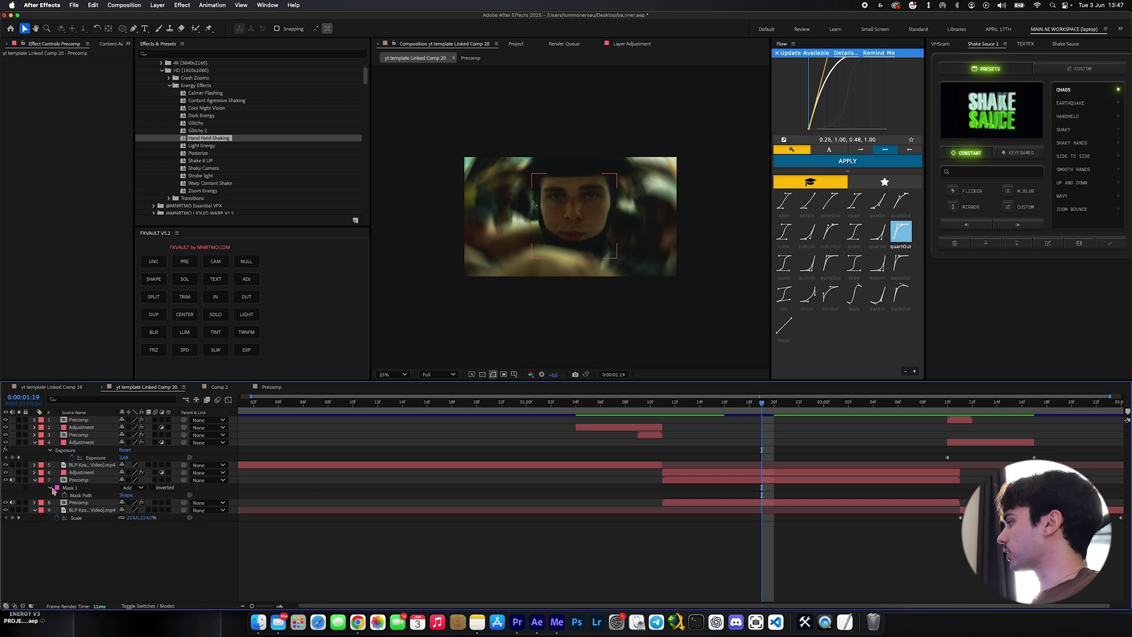
pyautogui.click(50, 488)
pyautogui.click(50, 488)
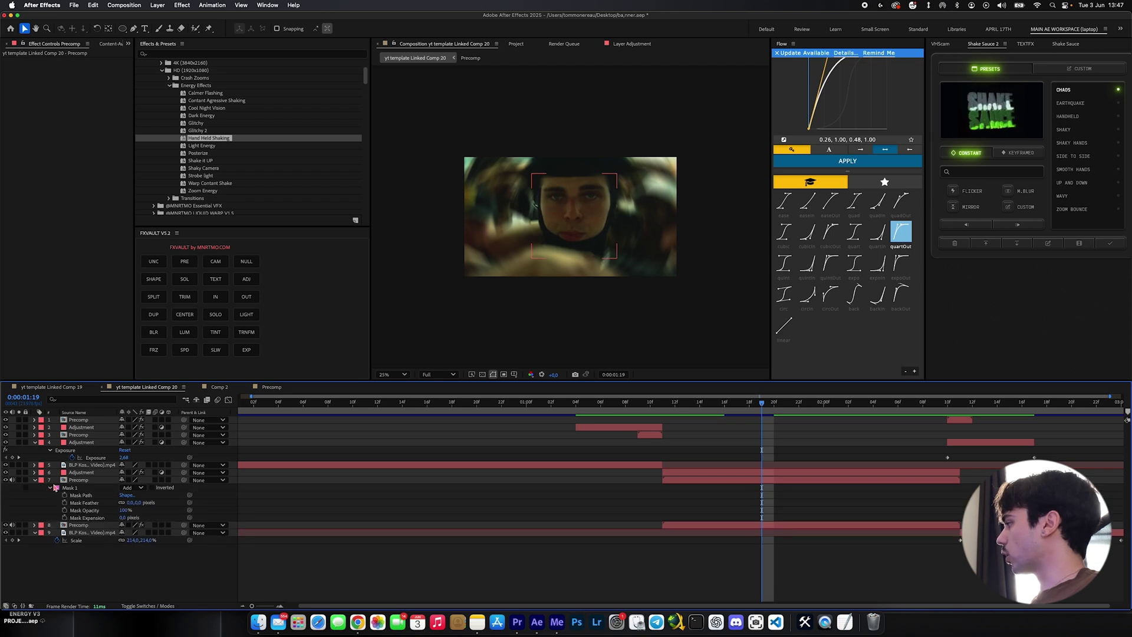
pyautogui.moveTo(130, 503); pyautogui.dragTo(164, 507)
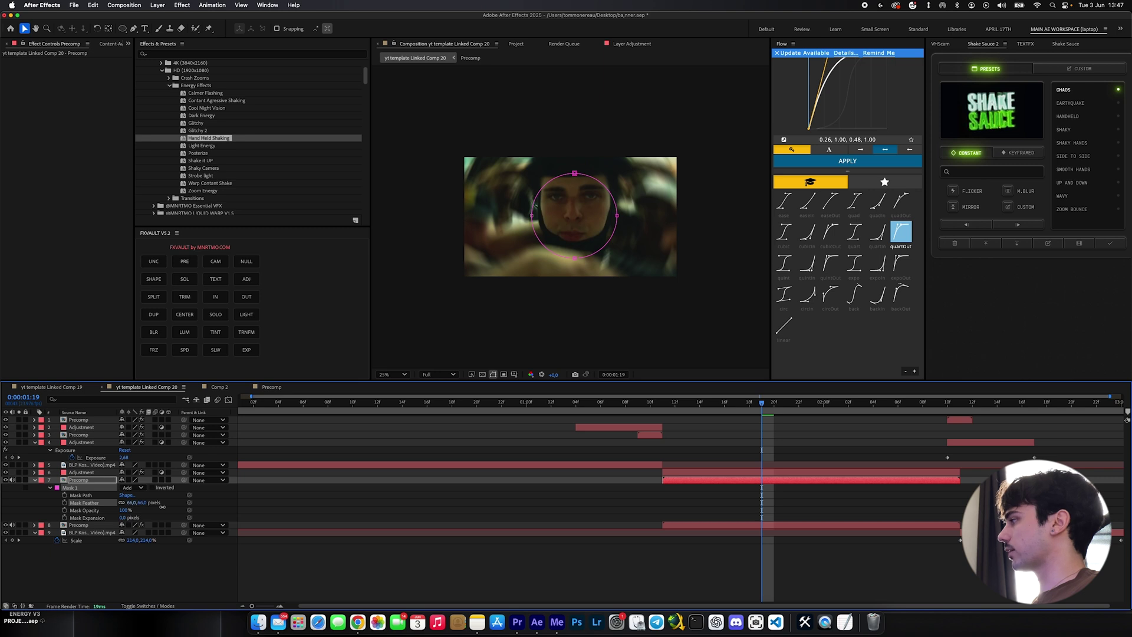
pyautogui.click(448, 500)
pyautogui.press('.')
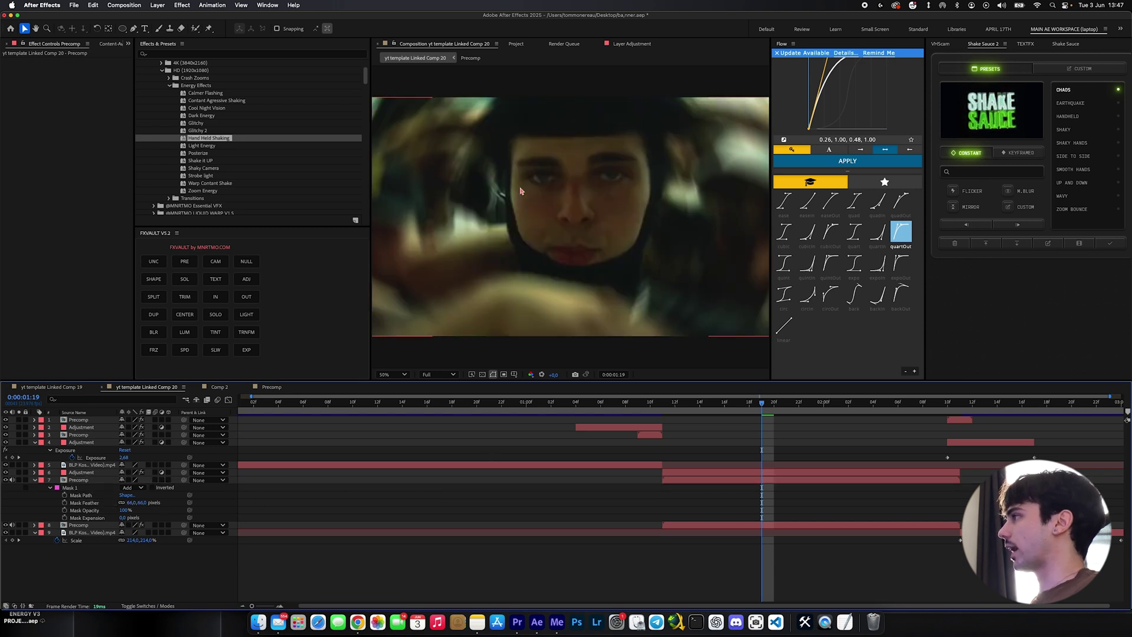
pyautogui.press(',')
pyautogui.press(',')
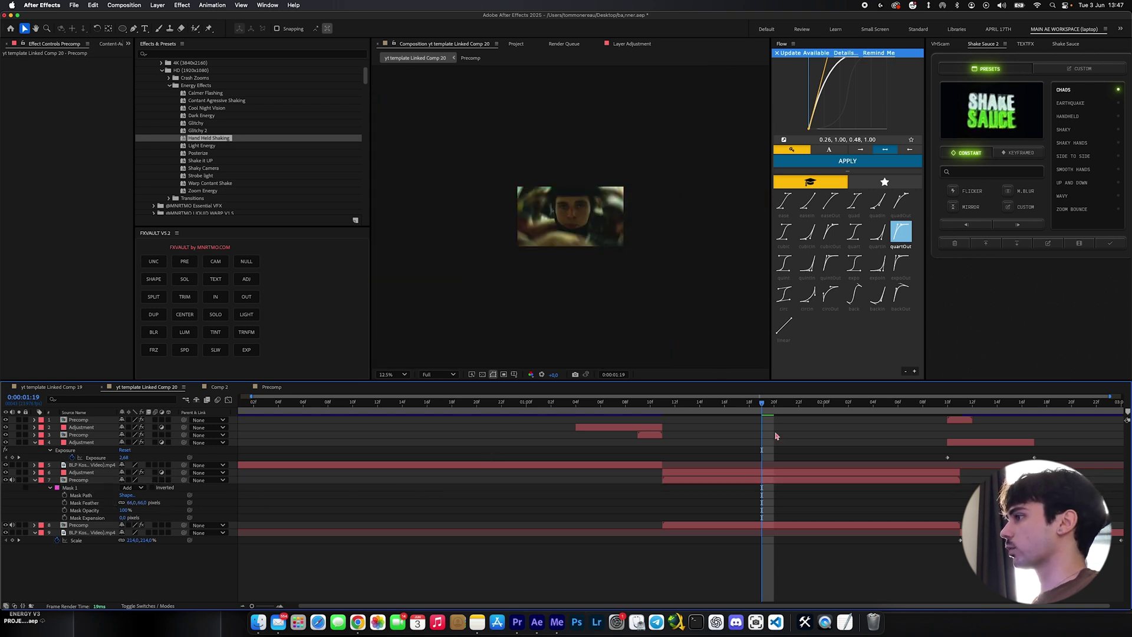
pyautogui.press('pageup')
pyautogui.press('space')
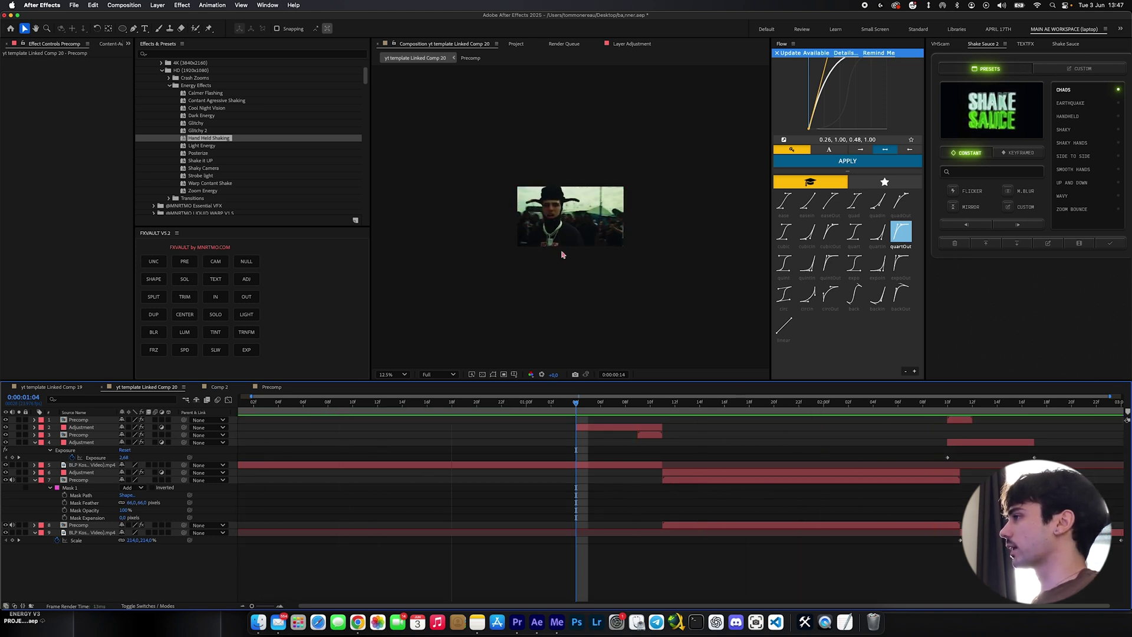
pyautogui.press('.')
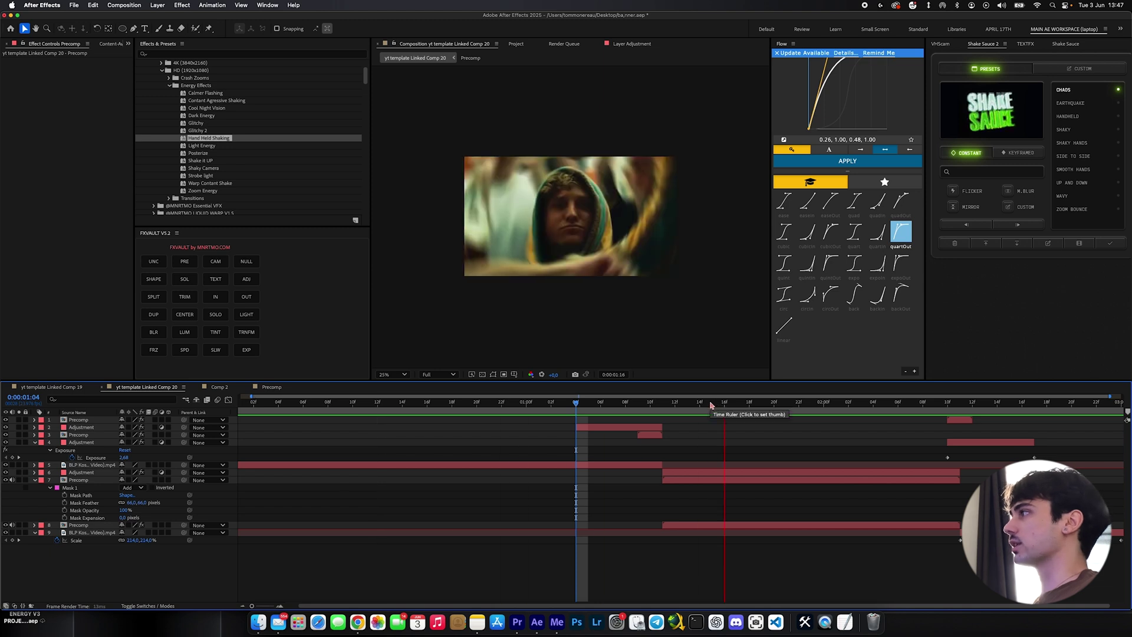
pyautogui.press('space')
pyautogui.moveTo(589, 407); pyautogui.dragTo(713, 421)
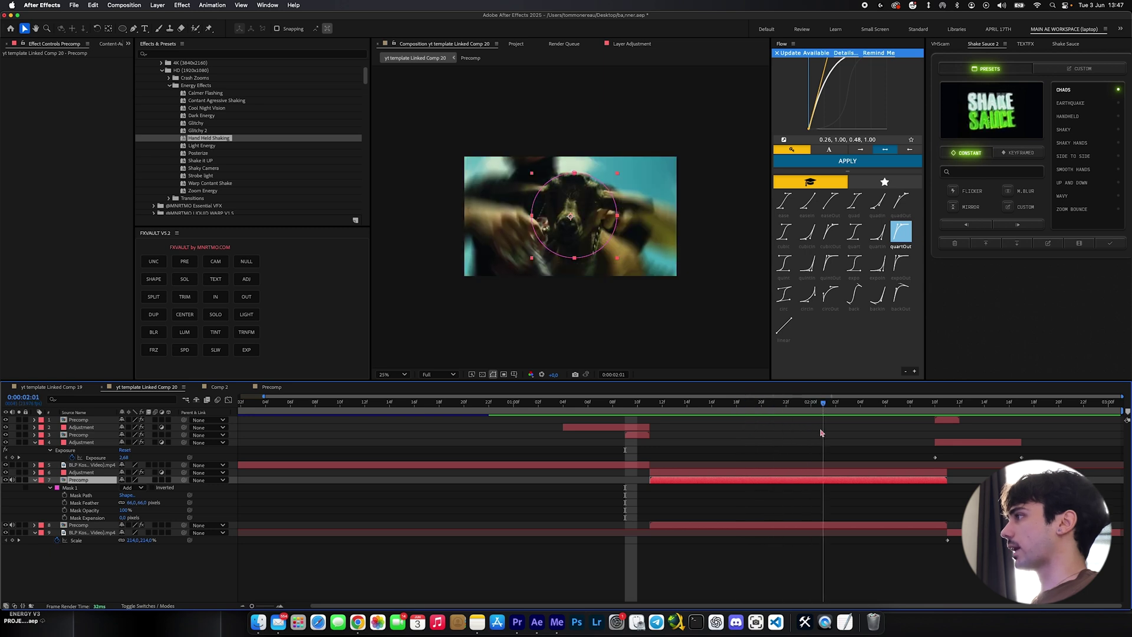
pyautogui.click(688, 475)
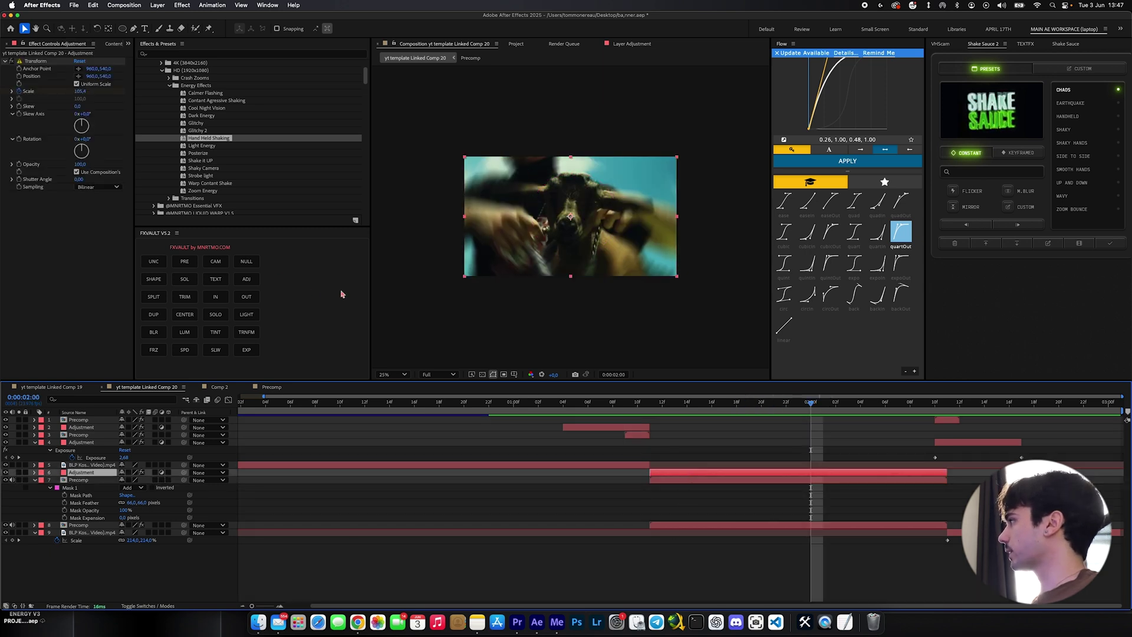
# Step: Apply the Hand Held Shaking preset to the Adjustment layer and preview the shake around 1:16
pyautogui.click(201, 140)
pyautogui.moveTo(260, 200); pyautogui.dragTo(696, 470)
pyautogui.moveTo(718, 405); pyautogui.dragTo(106, 391)
pyautogui.press('space')
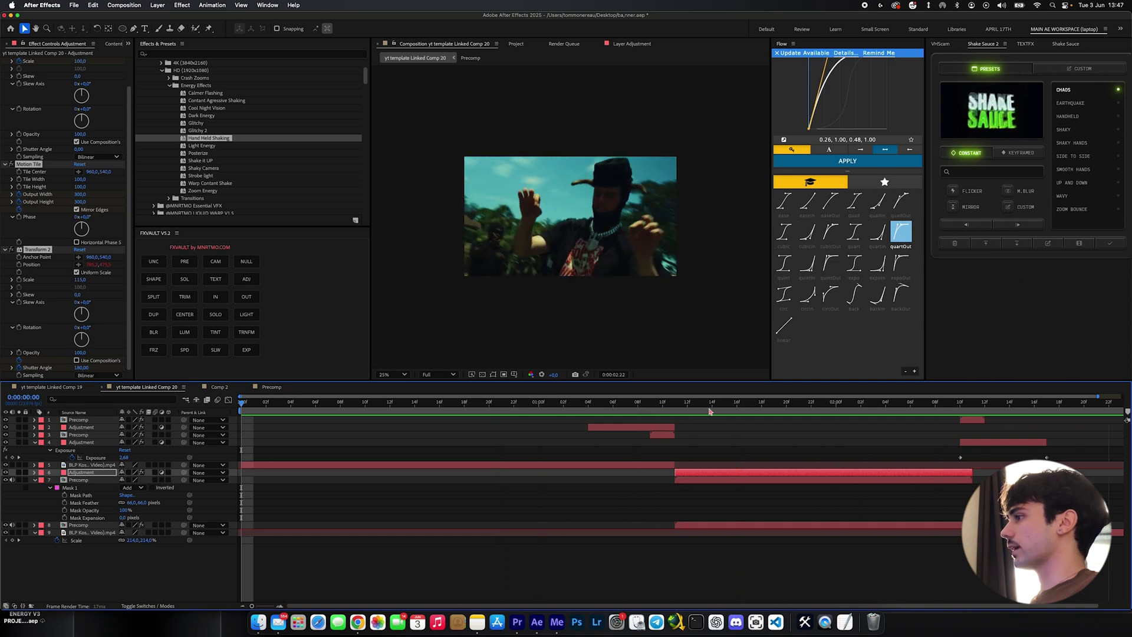
pyautogui.press('space')
pyautogui.moveTo(673, 406)
pyautogui.mouseDown()
pyautogui.moveTo(733, 417)
pyautogui.moveTo(664, 416)
pyautogui.mouseUp()
pyautogui.press('space')
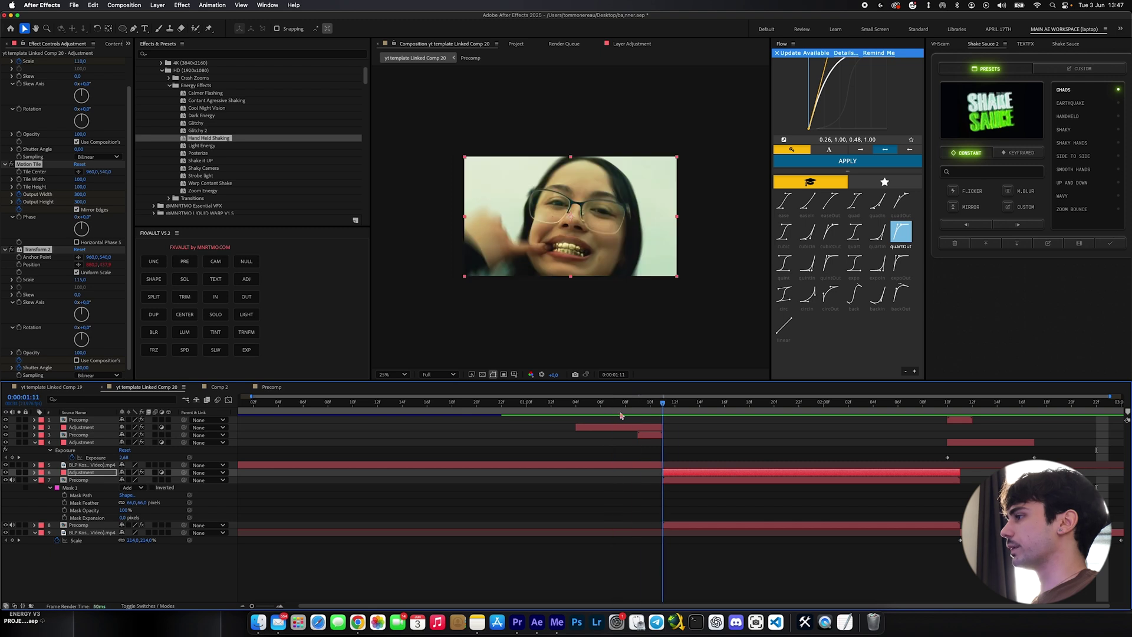
# Step: Precompose the Adjustment layer with the two layers below and speed up the new Precomp
pyautogui.press('u')
pyautogui.click(717, 489)
pyautogui.press('u')
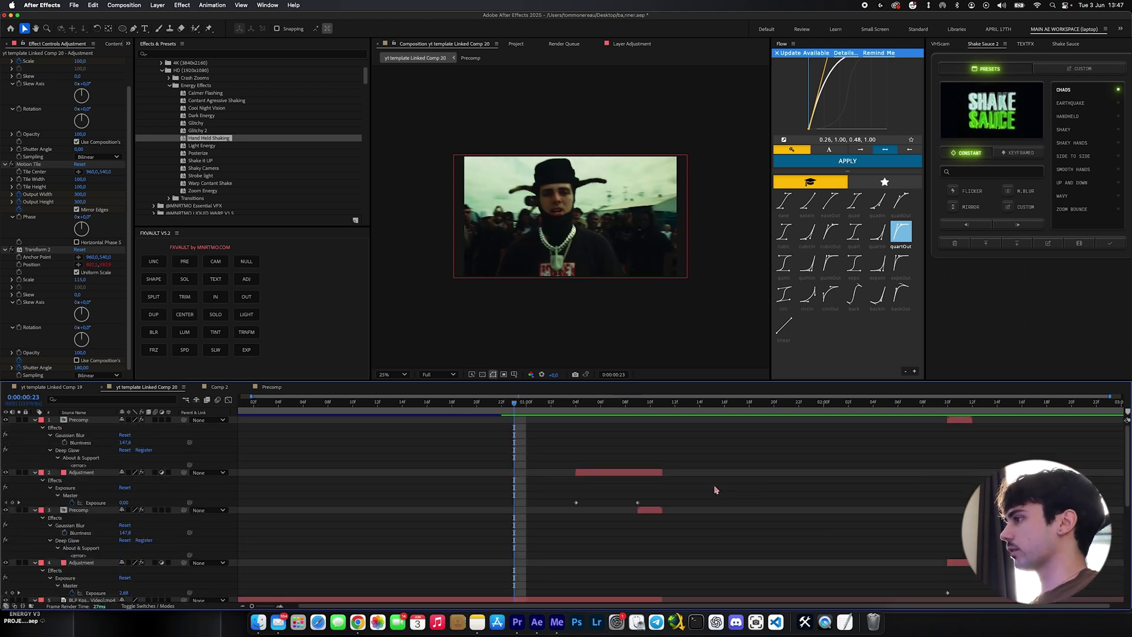
pyautogui.press('u')
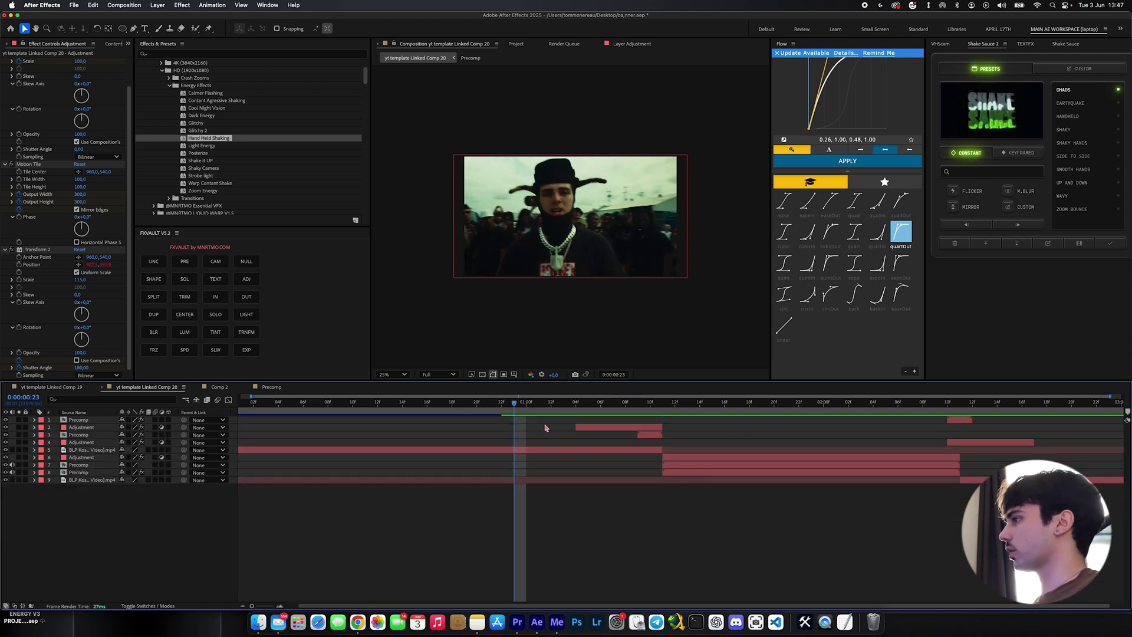
pyautogui.moveTo(547, 406); pyautogui.dragTo(678, 417)
pyautogui.click(700, 458)
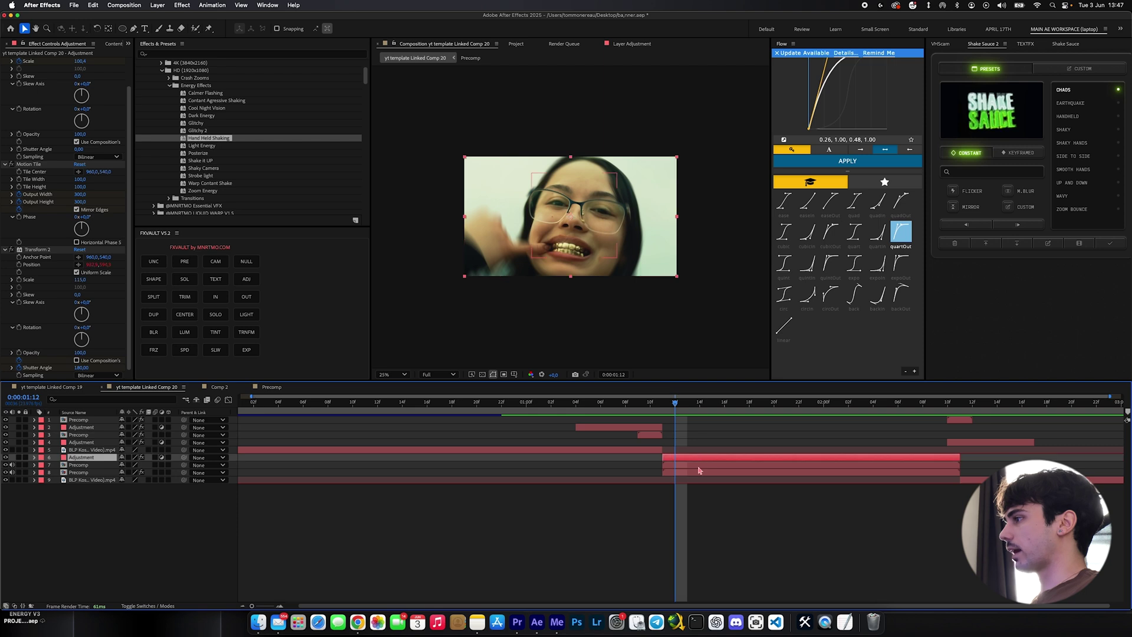
pyautogui.keyDown('shift'); pyautogui.click(698, 473); pyautogui.keyUp('shift')
pyautogui.click(184, 261)
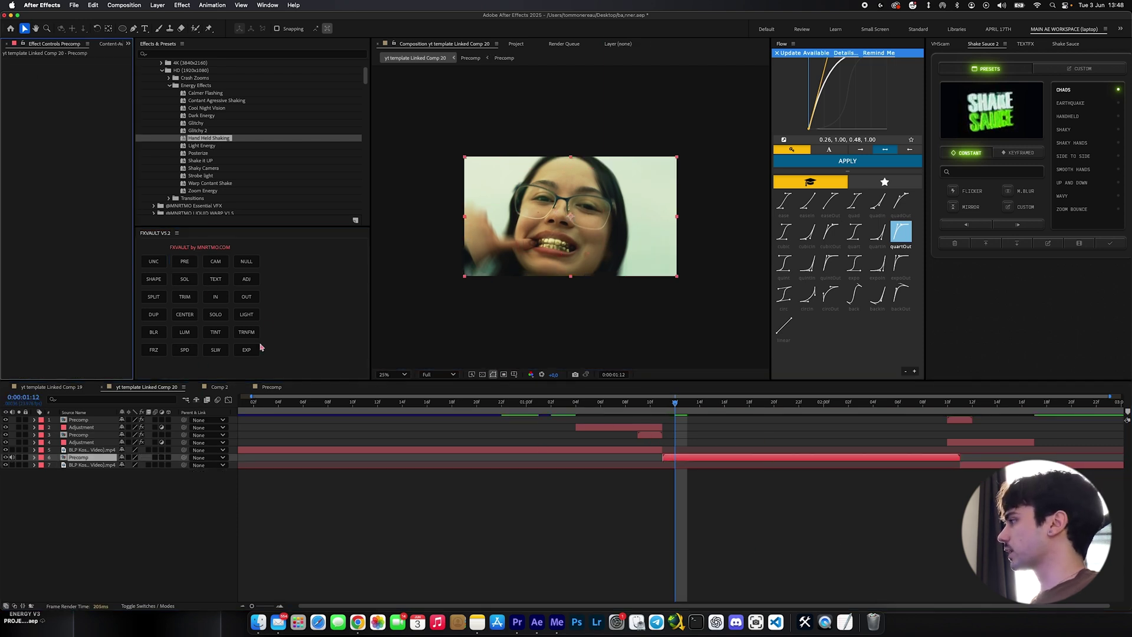
pyautogui.click(191, 352)
# Step: Slide the video, Adjustment and top Precomp layers left to close the gap
pyautogui.moveTo(989, 465); pyautogui.dragTo(843, 475)
pyautogui.moveTo(955, 446); pyautogui.dragTo(819, 447)
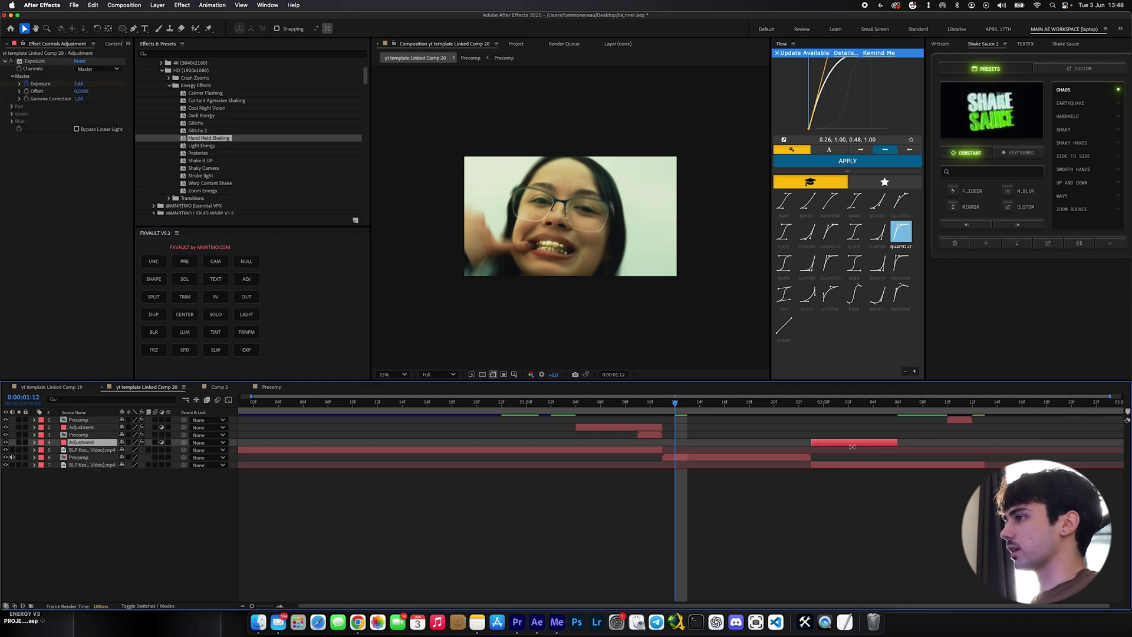
pyautogui.moveTo(958, 422); pyautogui.dragTo(815, 432)
pyautogui.press('Home')
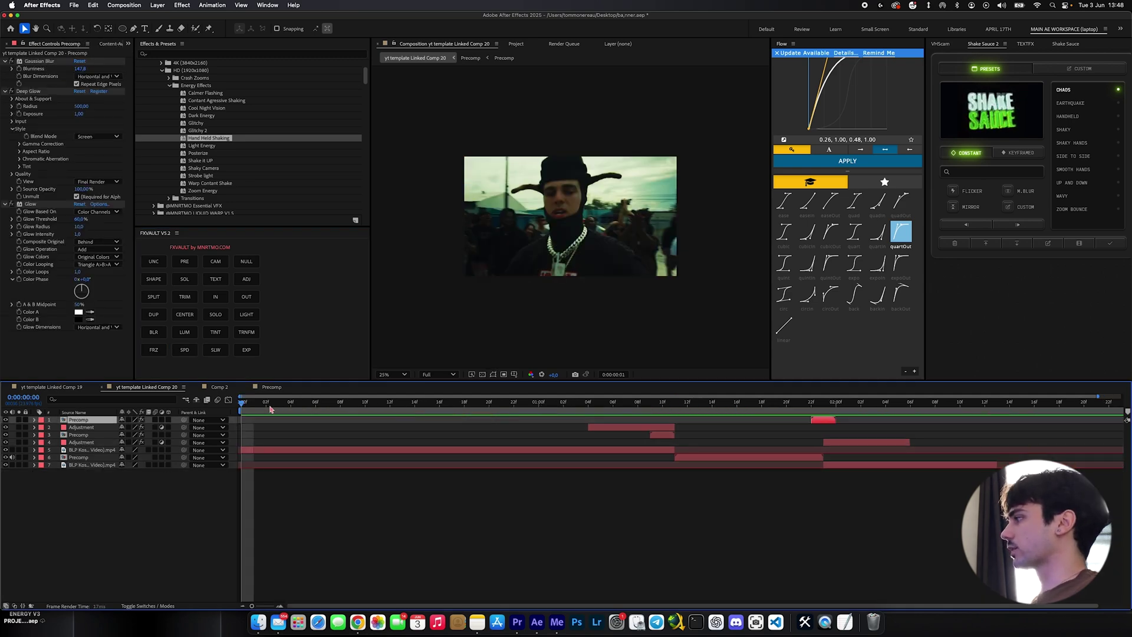